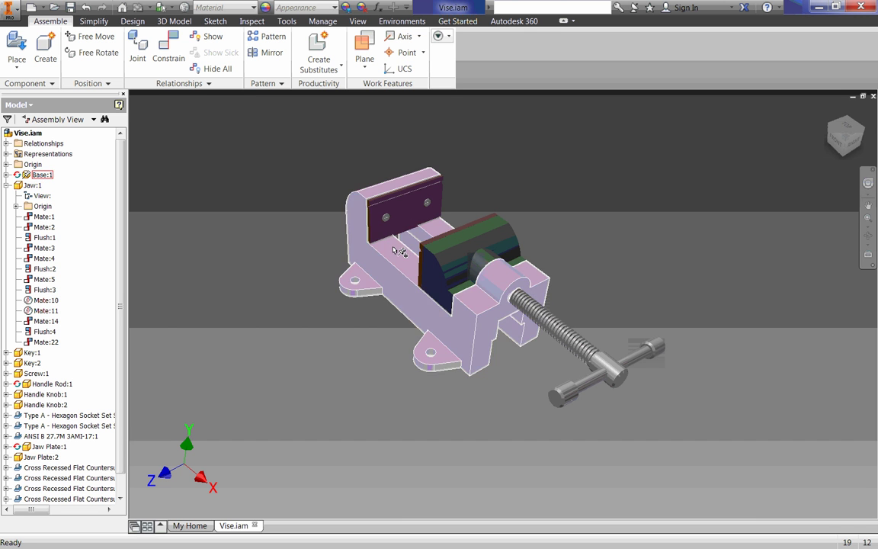
- Orbit the vise to view it from another side, then clear the selection
{"action": "middle_click_drag", "start_coordinate": [470, 251], "coordinate": [367, 288], "text": "shift"}
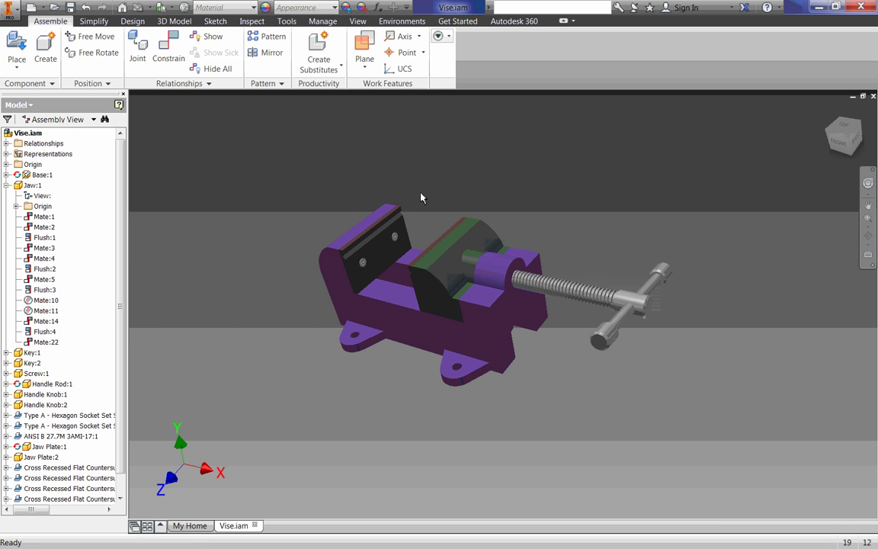
{"action": "left_click", "coordinate": [442, 317]}
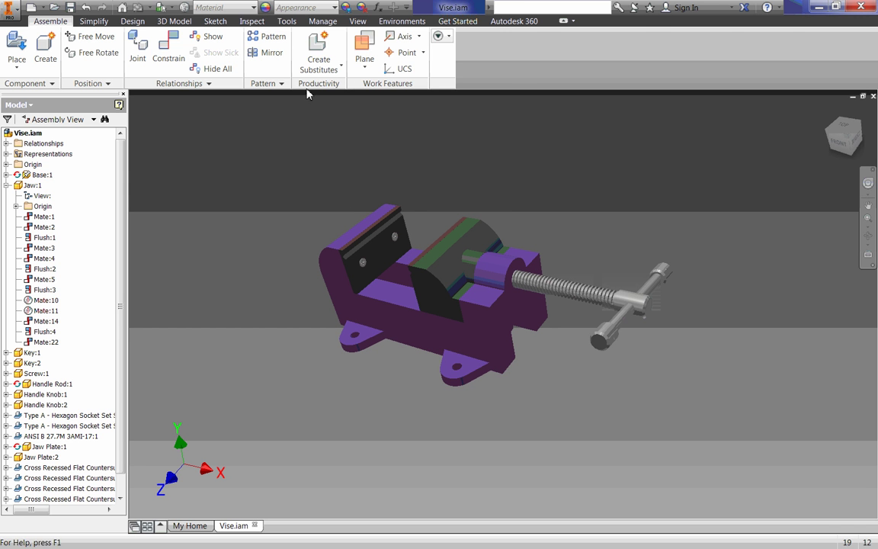
- Switch the vise camera from perspective to orthographic, comparing both, and tilt the view
{"action": "left_click", "coordinate": [355, 23]}
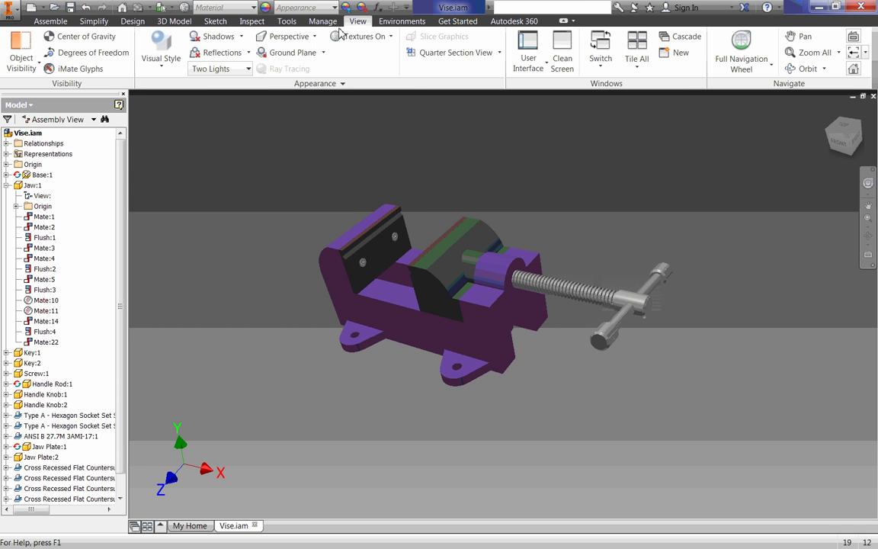
{"action": "left_click", "coordinate": [281, 38]}
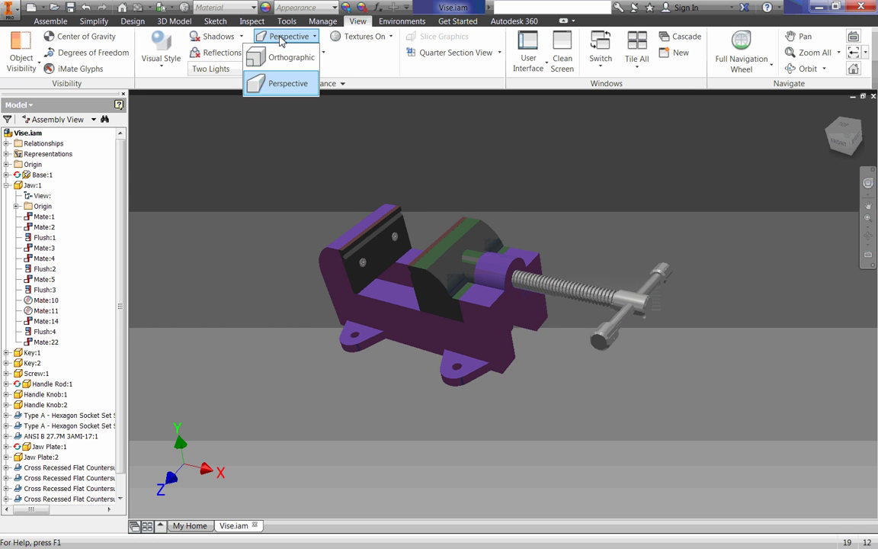
{"action": "left_click", "coordinate": [278, 61]}
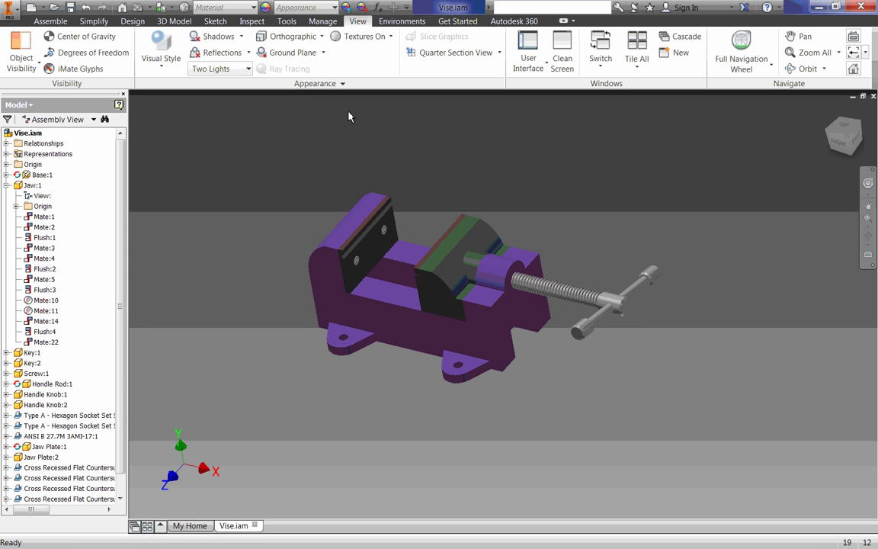
{"action": "left_click", "coordinate": [299, 37]}
{"action": "left_click", "coordinate": [290, 79]}
{"action": "left_click", "coordinate": [290, 36]}
{"action": "left_click", "coordinate": [289, 55]}
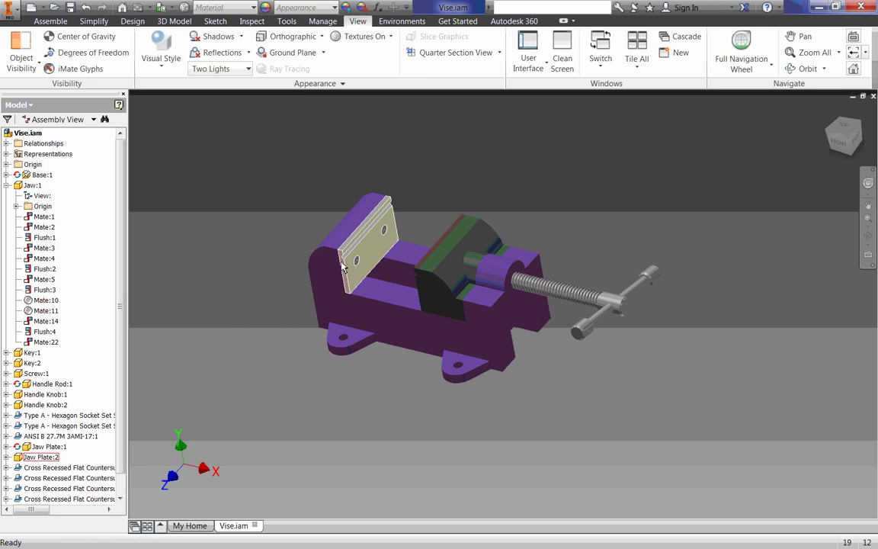
{"action": "middle_click_drag", "start_coordinate": [404, 263], "coordinate": [424, 248], "text": "shift"}
{"action": "left_click", "coordinate": [53, 23]}
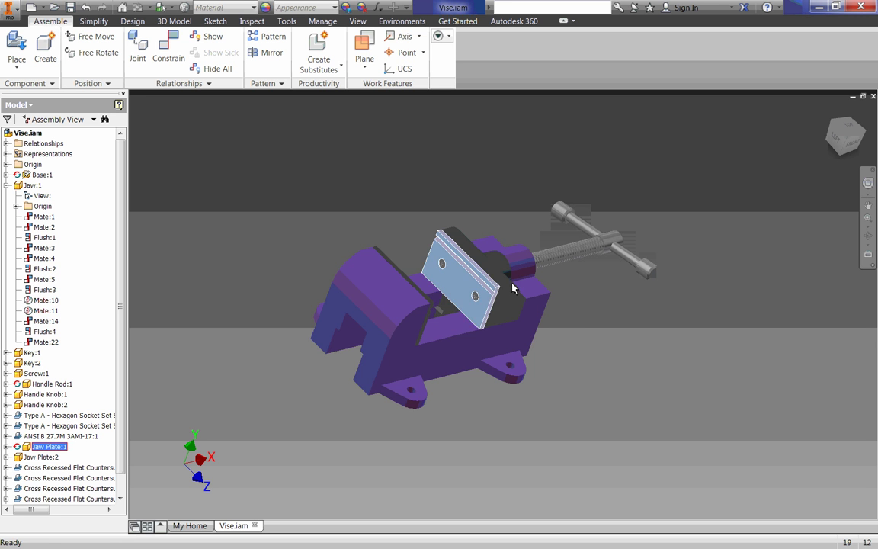
- Give the jaw's Mate:22 constraint a 3.1 maximum and 0.000 in minimum offset limit
{"action": "left_click_drag", "start_coordinate": [511, 244], "coordinate": [415, 307]}
{"action": "left_click", "coordinate": [611, 329]}
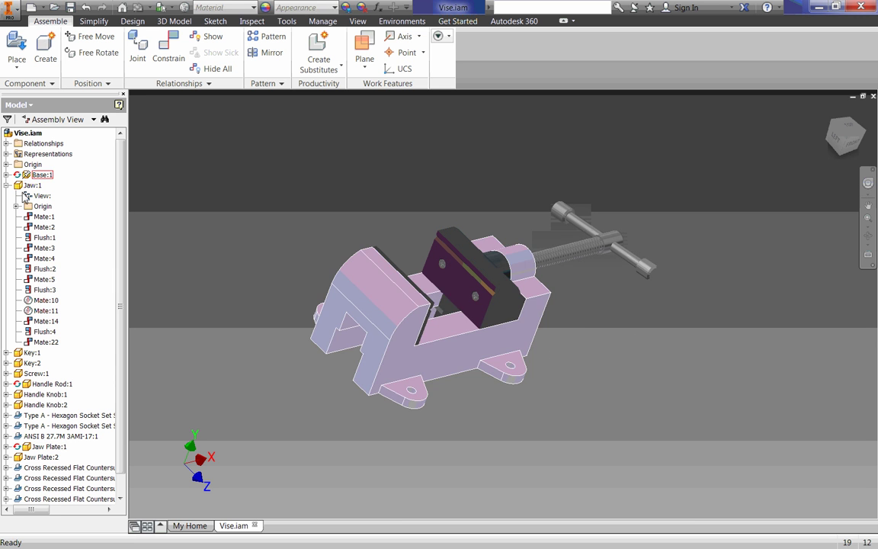
{"action": "left_click", "coordinate": [41, 342]}
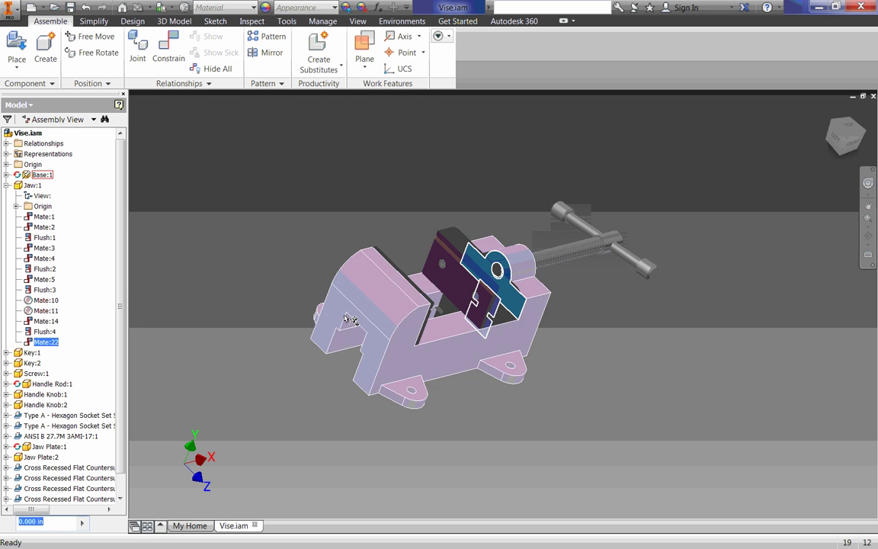
{"action": "right_click", "coordinate": [50, 345]}
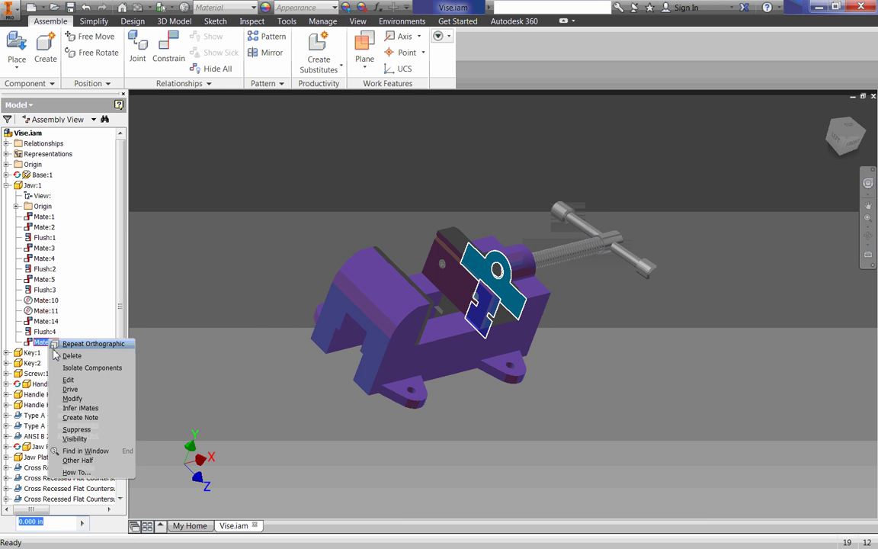
{"action": "left_click", "coordinate": [67, 379]}
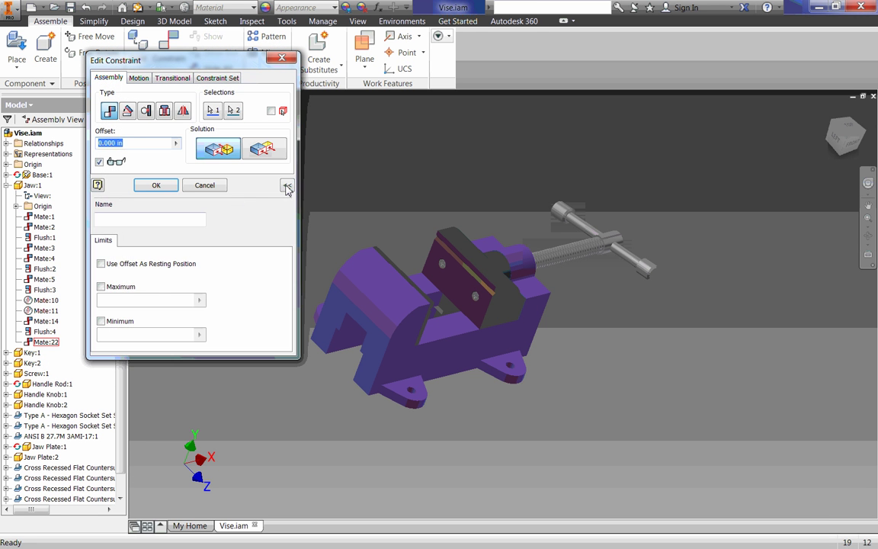
{"action": "left_click", "coordinate": [287, 186]}
{"action": "left_click", "coordinate": [286, 186]}
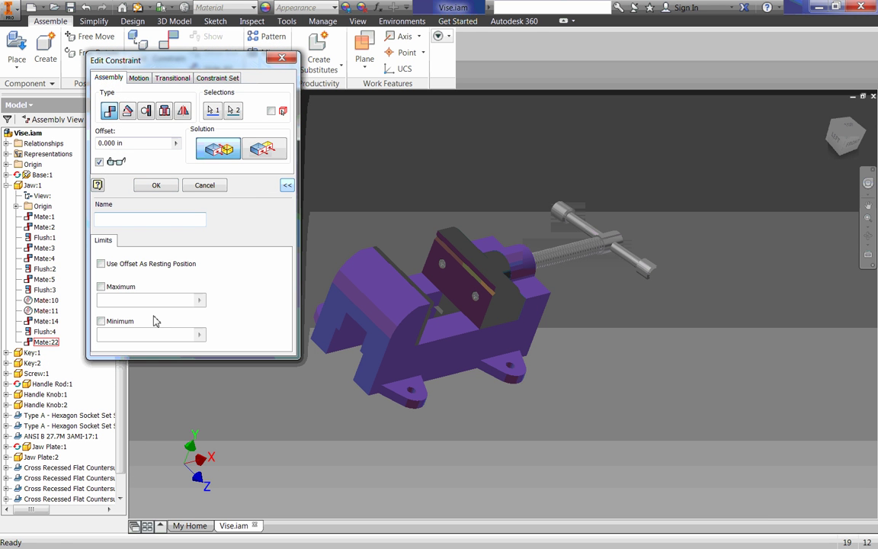
{"action": "left_click", "coordinate": [102, 287]}
{"action": "left_click", "coordinate": [101, 322]}
{"action": "left_click_drag", "start_coordinate": [140, 298], "coordinate": [113, 302]}
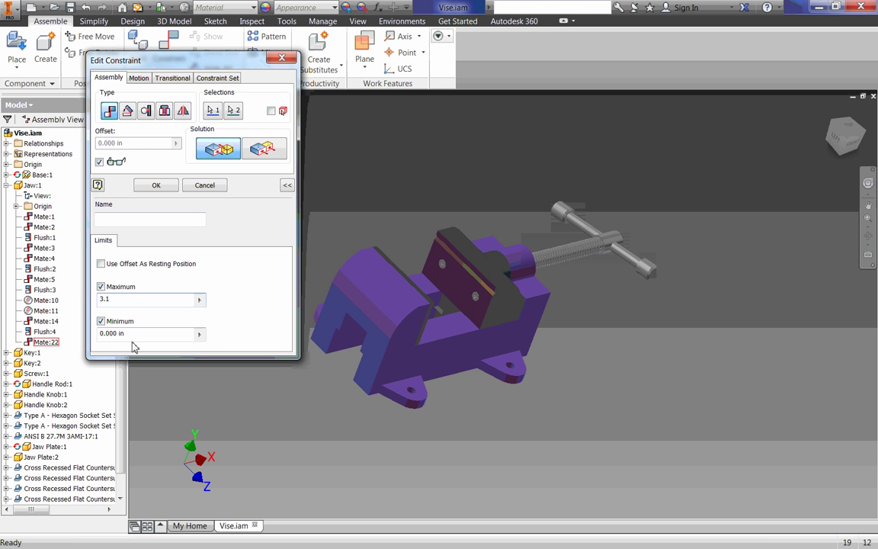
{"action": "left_click", "coordinate": [156, 189]}
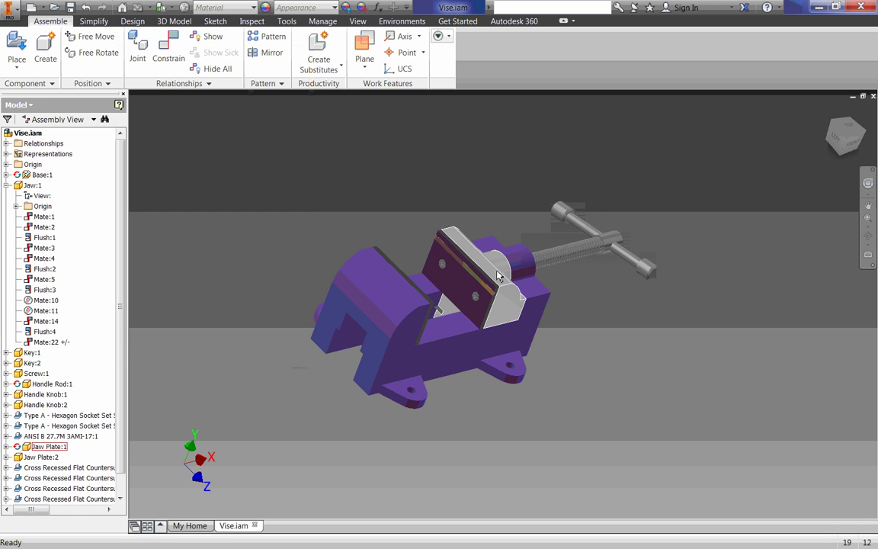
- Drag the moving jaw toward and away from the fixed jaw to confirm it stops at its limits
{"action": "left_click_drag", "start_coordinate": [448, 248], "coordinate": [369, 294]}
{"action": "left_click", "coordinate": [368, 202]}
{"action": "middle_click_drag", "start_coordinate": [368, 202], "coordinate": [288, 180], "text": "shift"}
{"action": "left_click_drag", "start_coordinate": [408, 281], "coordinate": [482, 295]}
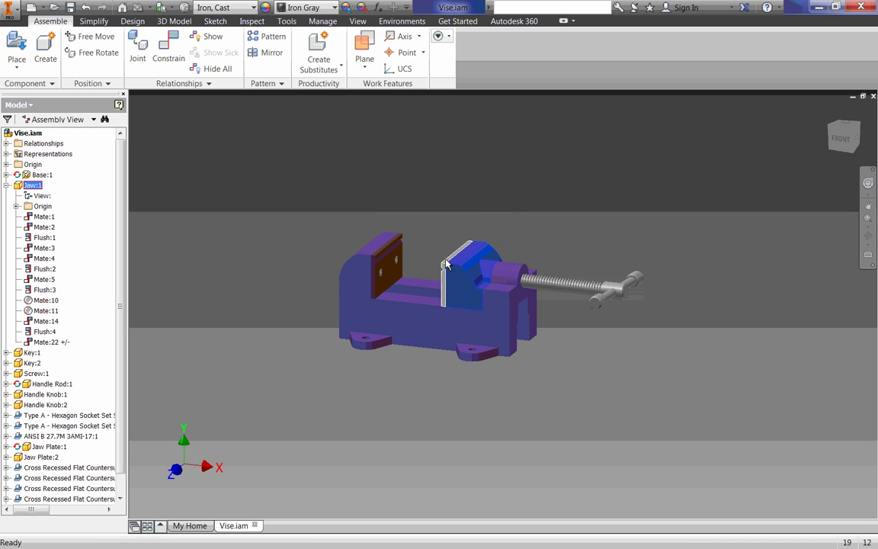
{"action": "scroll", "coordinate": [425, 273], "scroll_direction": "down", "scroll_amount": 5}
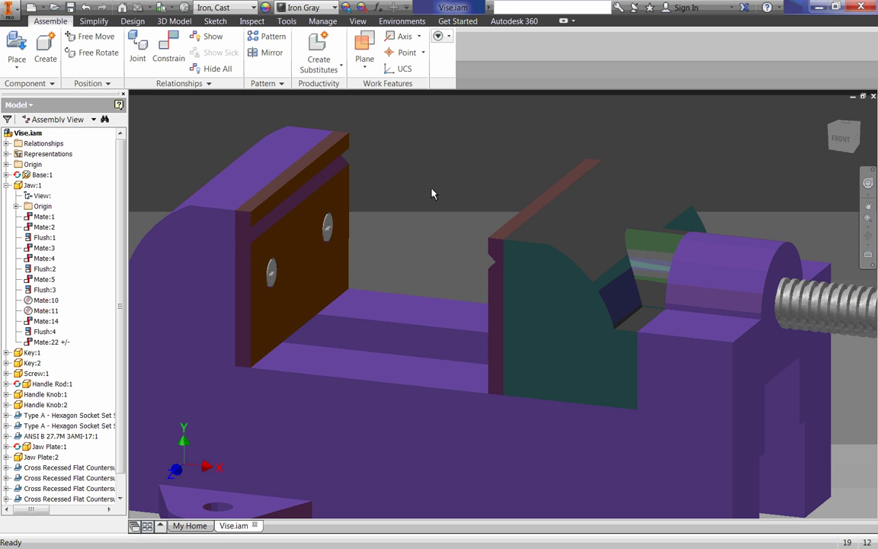
{"action": "middle_click_drag", "start_coordinate": [425, 243], "coordinate": [442, 269], "text": "shift"}
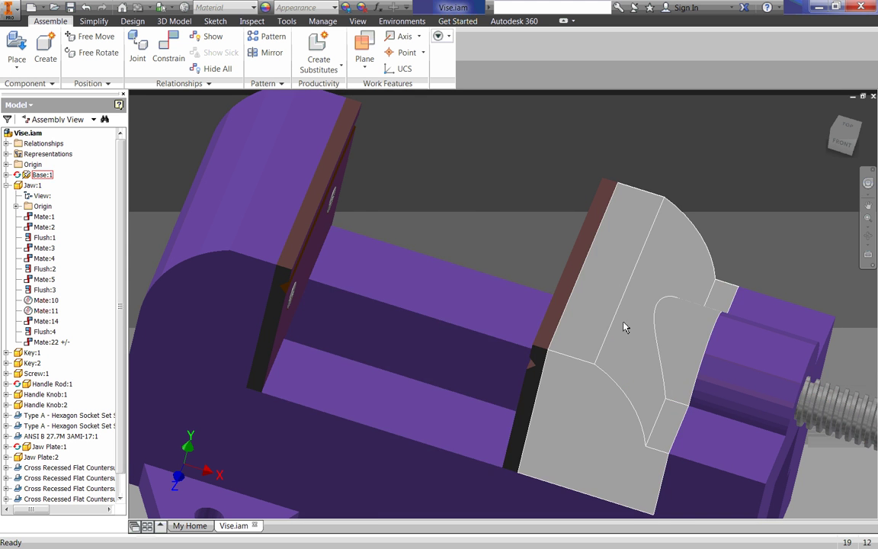
{"action": "left_click_drag", "start_coordinate": [617, 324], "coordinate": [302, 232]}
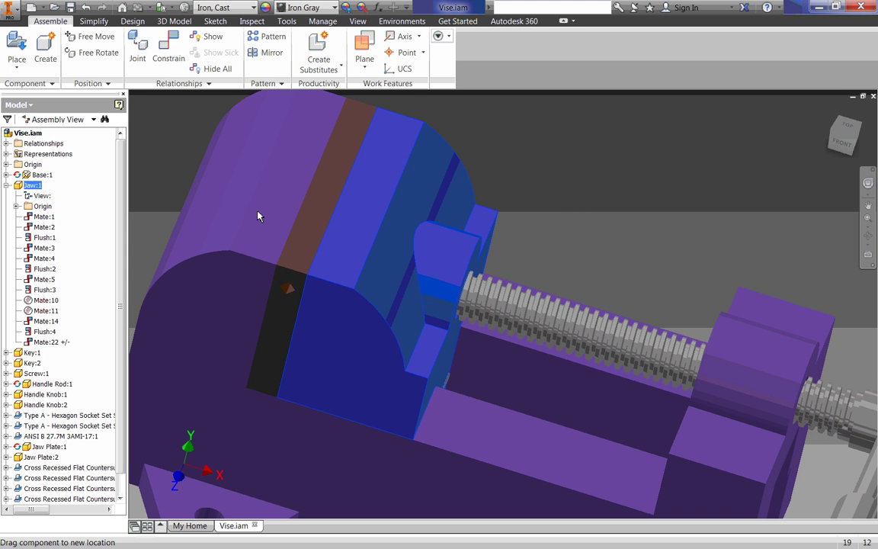
{"action": "left_click_drag", "start_coordinate": [288, 290], "coordinate": [482, 198]}
{"action": "left_click", "coordinate": [354, 149]}
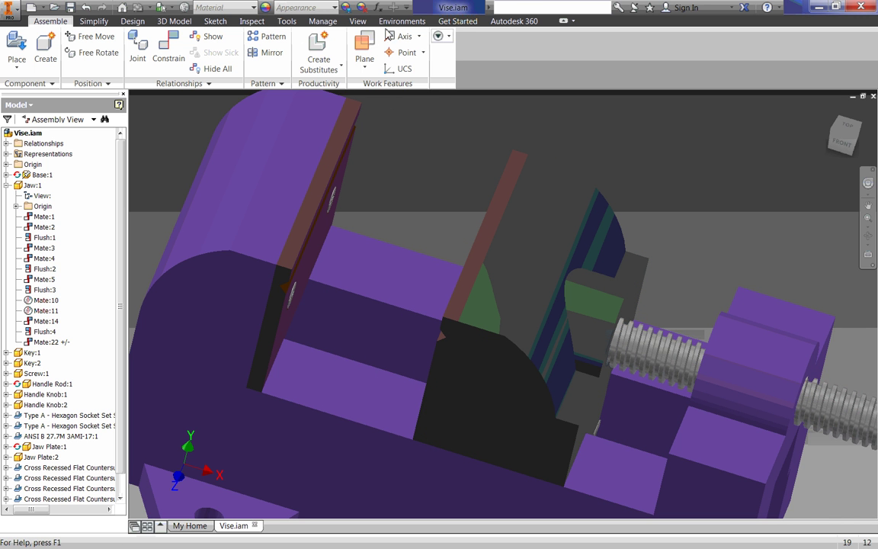
- Launch the Stress Analysis environment from the Environments tab
{"action": "left_click", "coordinate": [401, 20]}
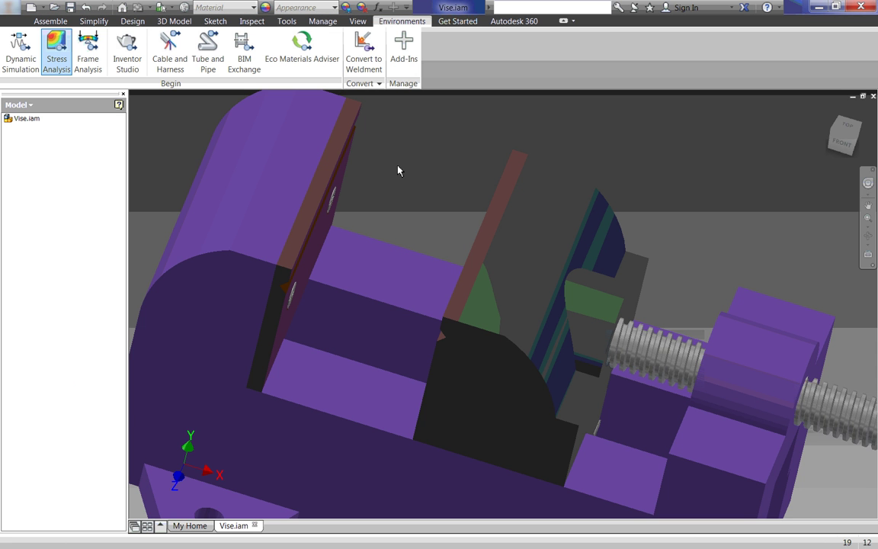
- Create Simulation:1 as a Static Analysis with the default settings
{"action": "scroll", "coordinate": [397, 171], "scroll_direction": "down", "scroll_amount": 5}
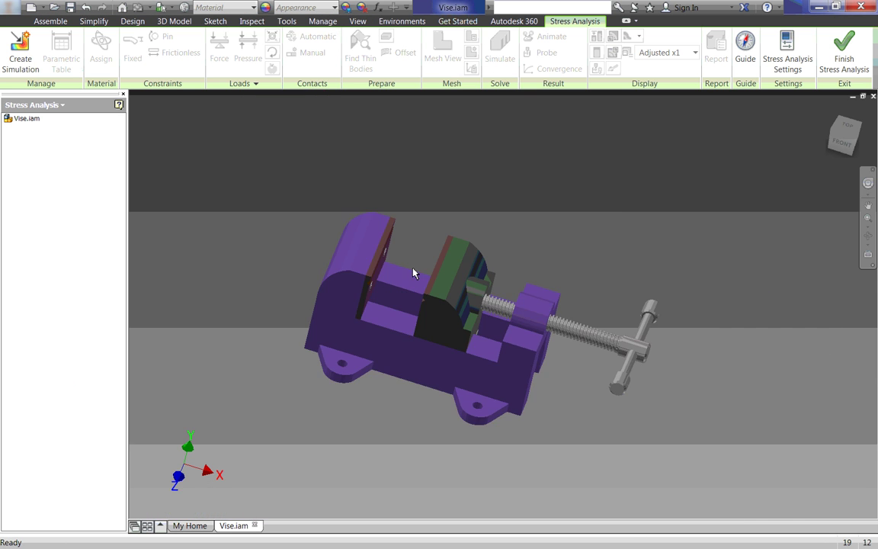
{"action": "scroll", "coordinate": [411, 275], "scroll_direction": "up", "scroll_amount": 4}
{"action": "scroll", "coordinate": [412, 287], "scroll_direction": "down", "scroll_amount": 3}
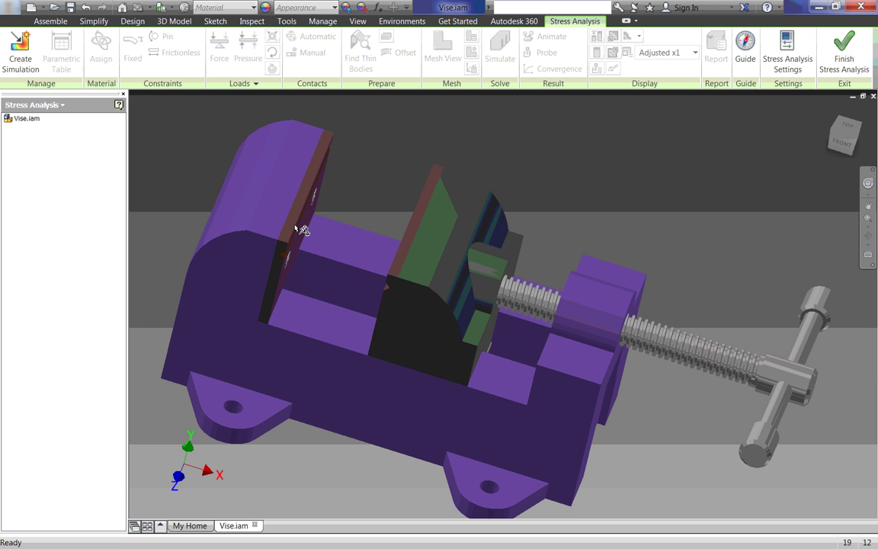
{"action": "left_click", "coordinate": [16, 57]}
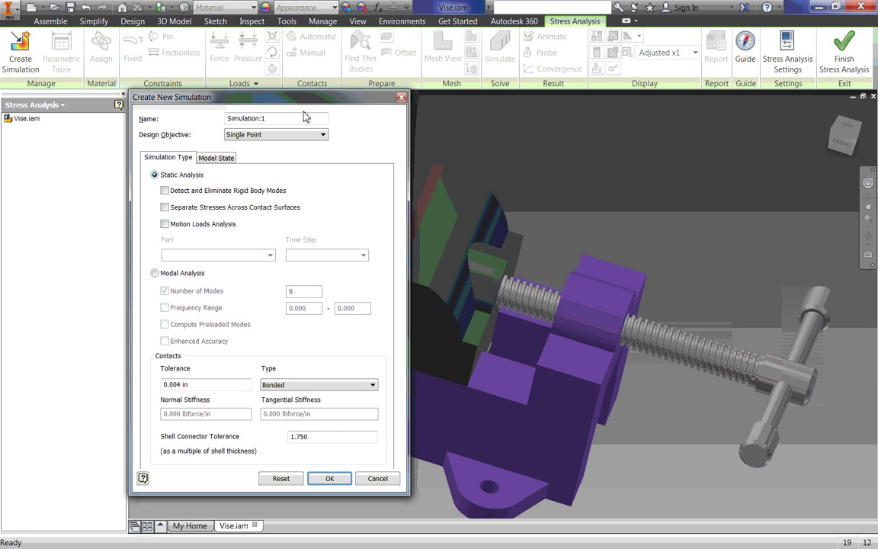
{"action": "left_click", "coordinate": [330, 478]}
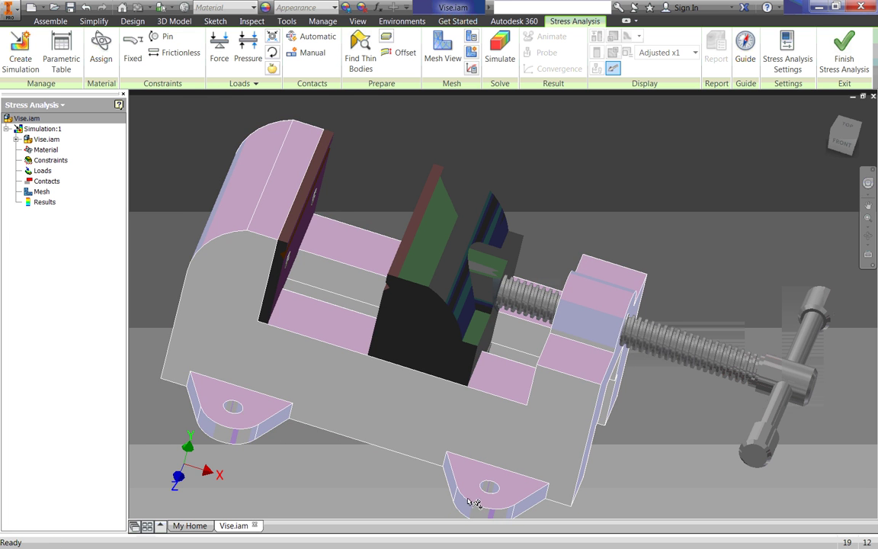
- Fix the vise base at its left, right and top mounting-hole faces
{"action": "middle_click_drag", "start_coordinate": [186, 373], "coordinate": [219, 240]}
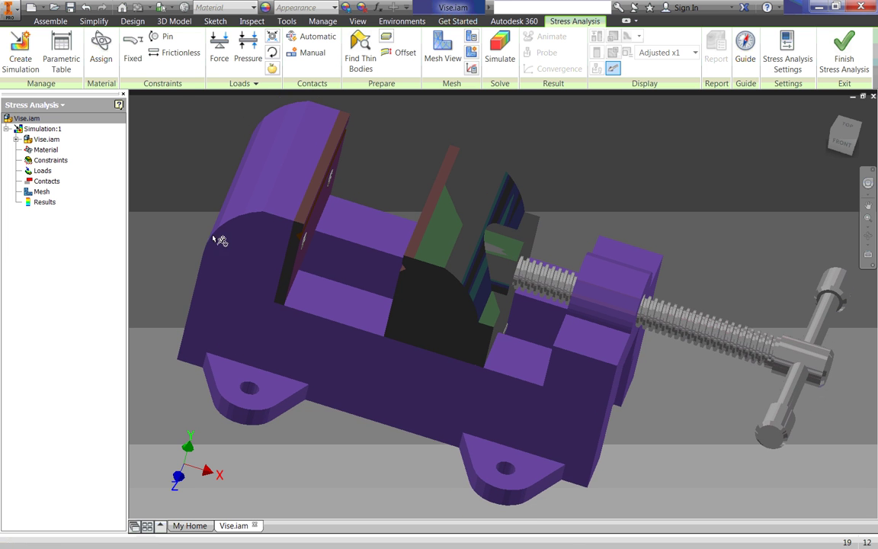
{"action": "left_click", "coordinate": [133, 50]}
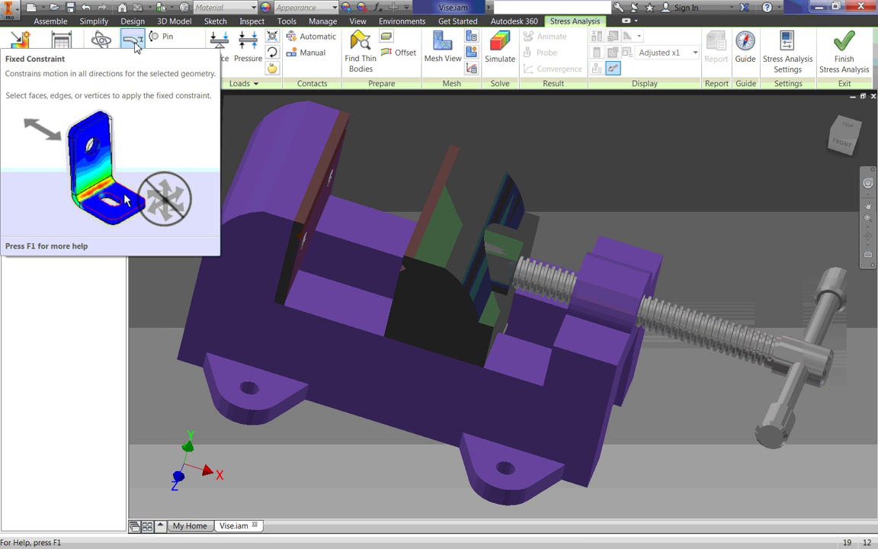
{"action": "left_click", "coordinate": [134, 48]}
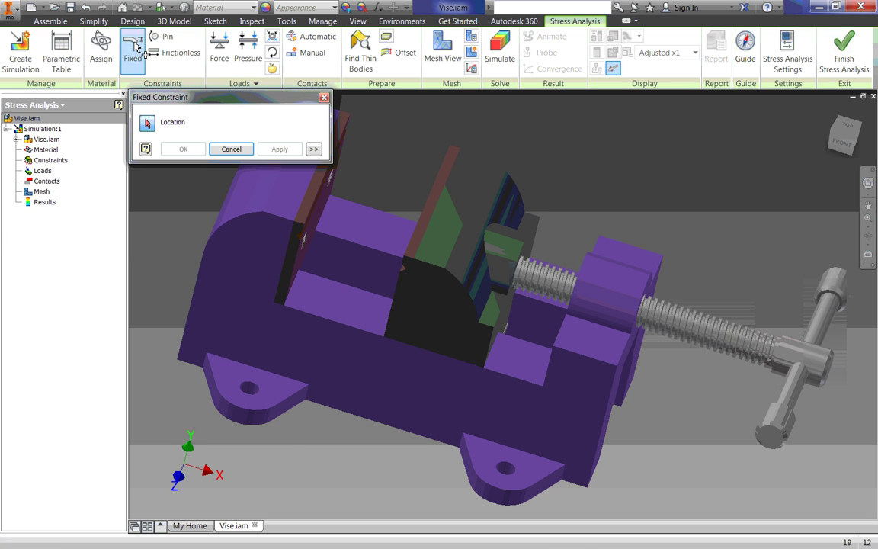
{"action": "left_click", "coordinate": [250, 394]}
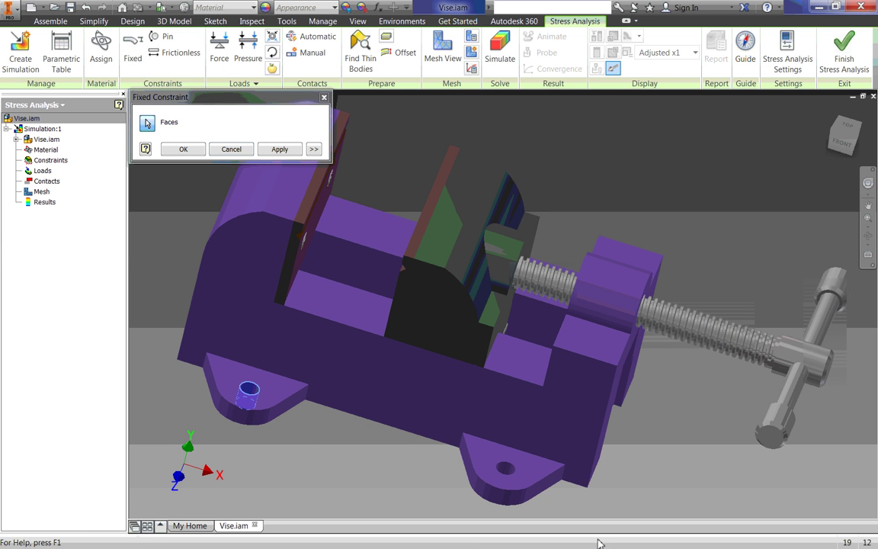
{"action": "left_click", "coordinate": [506, 473]}
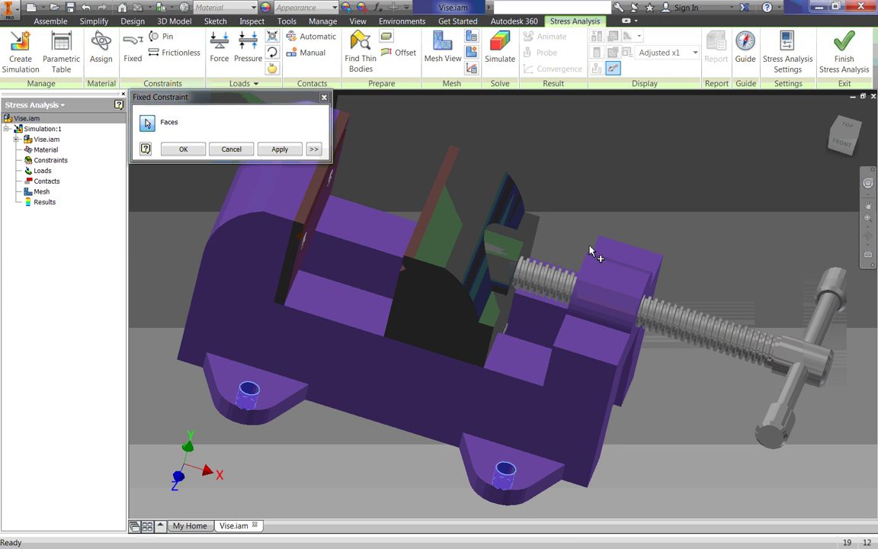
{"action": "middle_click_drag", "start_coordinate": [591, 247], "coordinate": [496, 191], "text": "shift"}
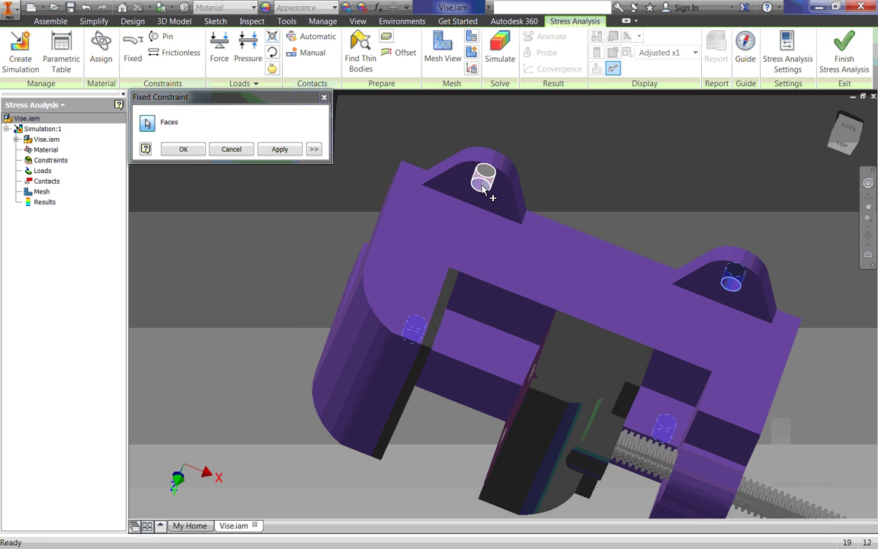
{"action": "left_click", "coordinate": [481, 185]}
{"action": "left_click", "coordinate": [184, 149]}
{"action": "middle_click_drag", "start_coordinate": [237, 288], "coordinate": [290, 331], "text": "shift"}
{"action": "middle_click_drag", "start_coordinate": [364, 167], "coordinate": [294, 126]}
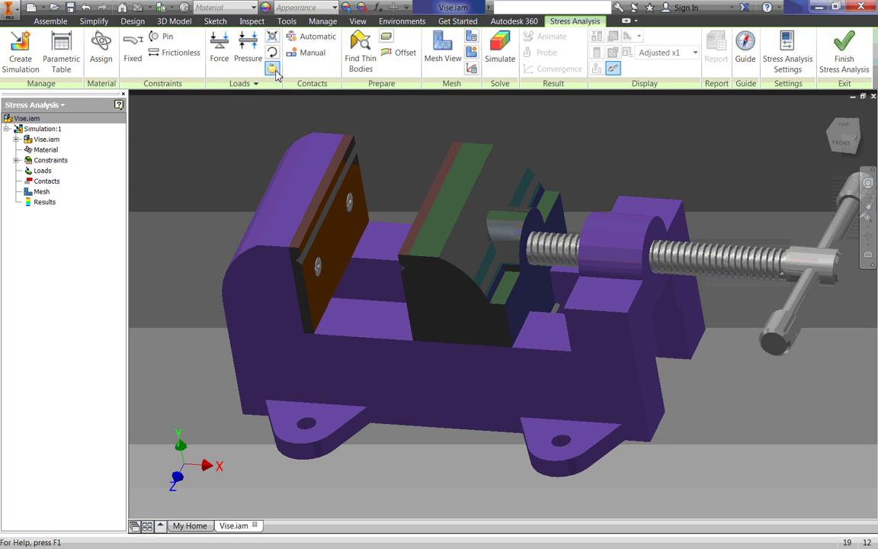
- Add a downward 386.220 in/s^2 gravity load, directed by a flat top face
{"action": "left_click", "coordinate": [273, 70]}
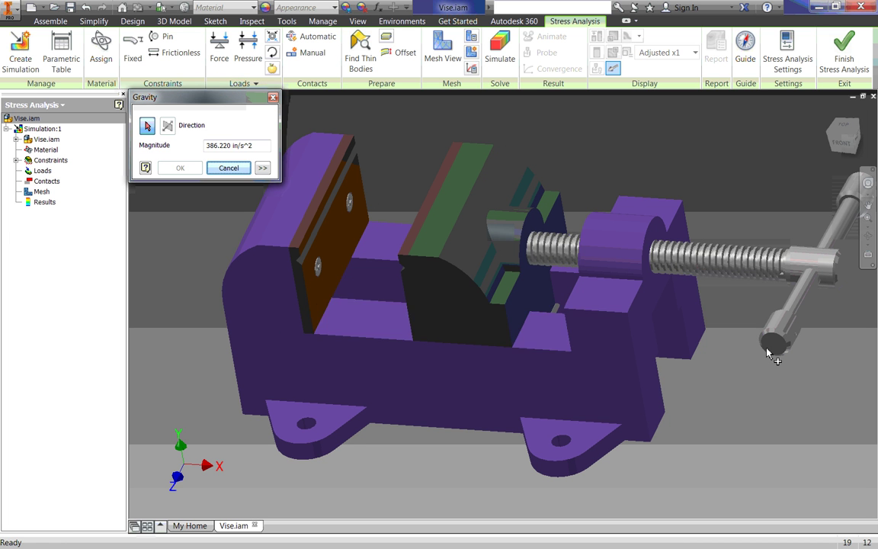
{"action": "left_click", "coordinate": [610, 300]}
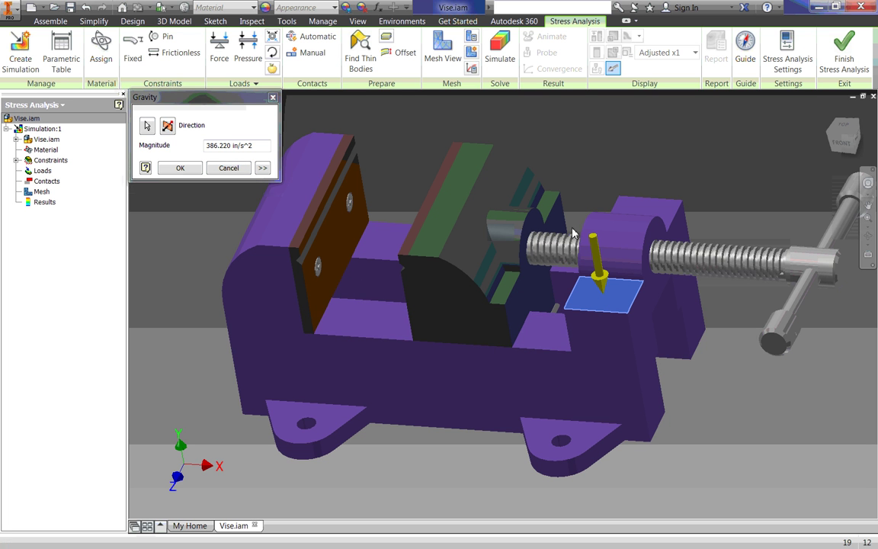
{"action": "left_click", "coordinate": [178, 169]}
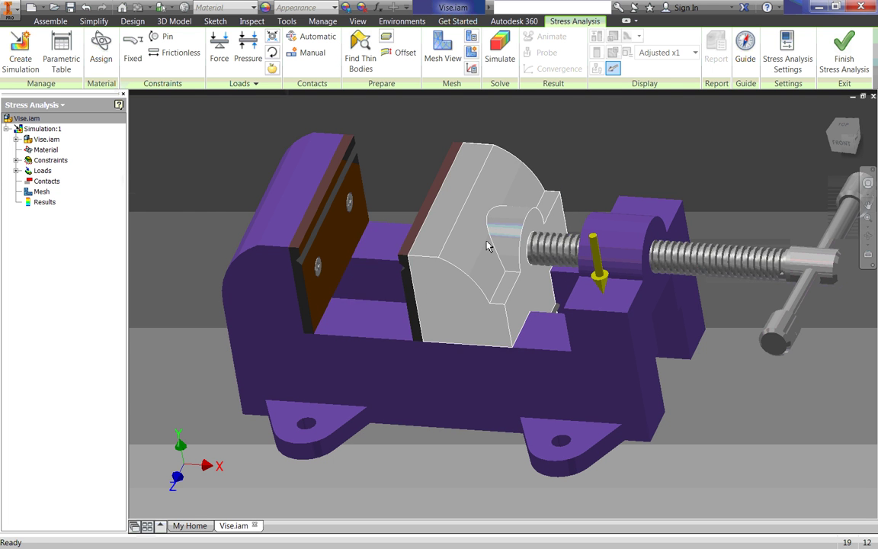
- Slide the movable jaw along the screw toward the fixed jaw and back
{"action": "left_click_drag", "start_coordinate": [487, 245], "coordinate": [324, 225]}
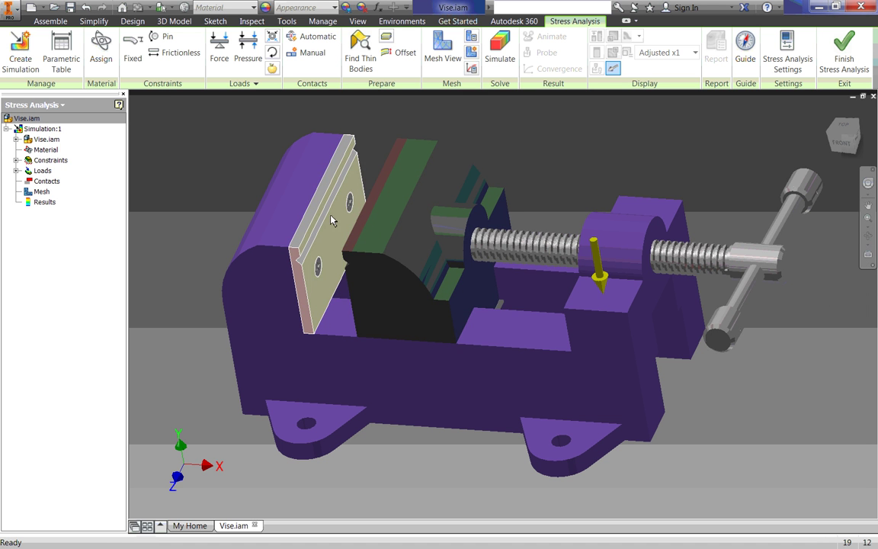
{"action": "left_click_drag", "start_coordinate": [392, 261], "coordinate": [435, 255]}
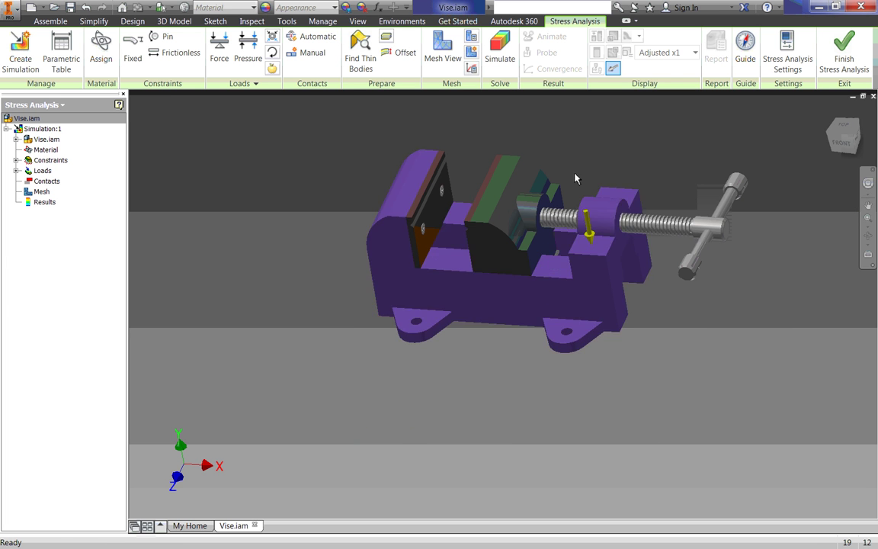
{"action": "key", "text": "F2"}
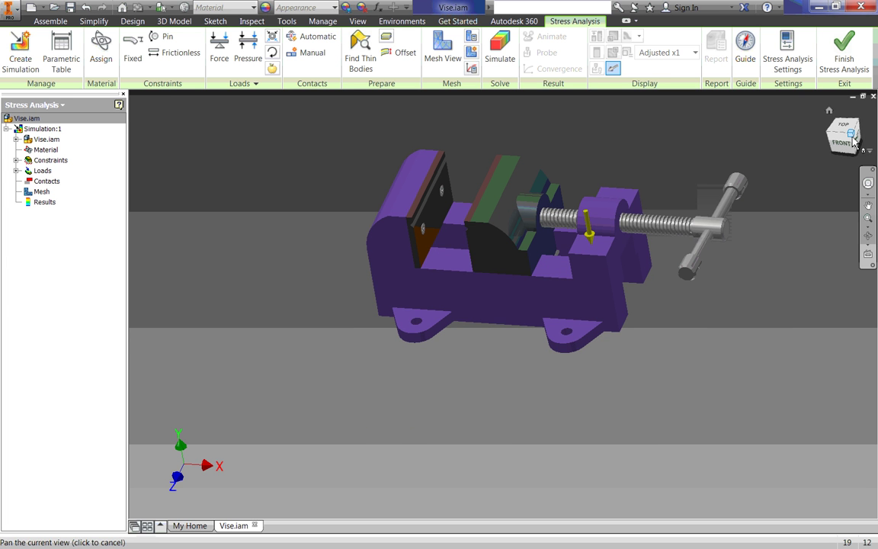
- Return to the Home view and swing the T-handle around the screw
{"action": "left_click", "coordinate": [852, 137]}
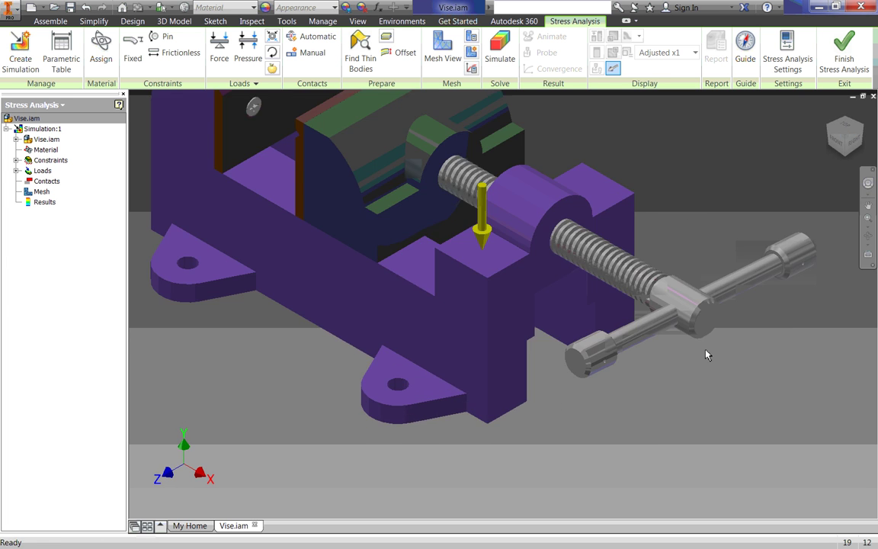
{"action": "left_click_drag", "start_coordinate": [627, 338], "coordinate": [627, 366]}
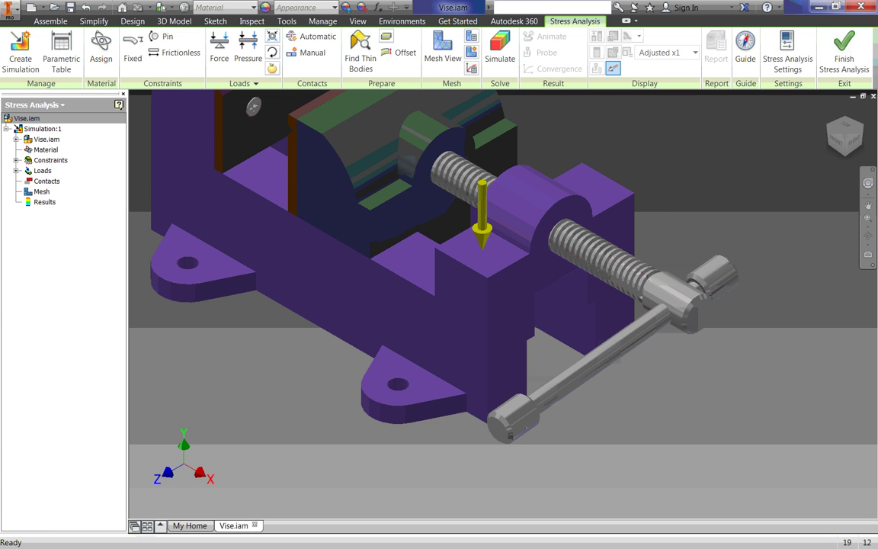
{"action": "key", "text": "alt+Tab"}
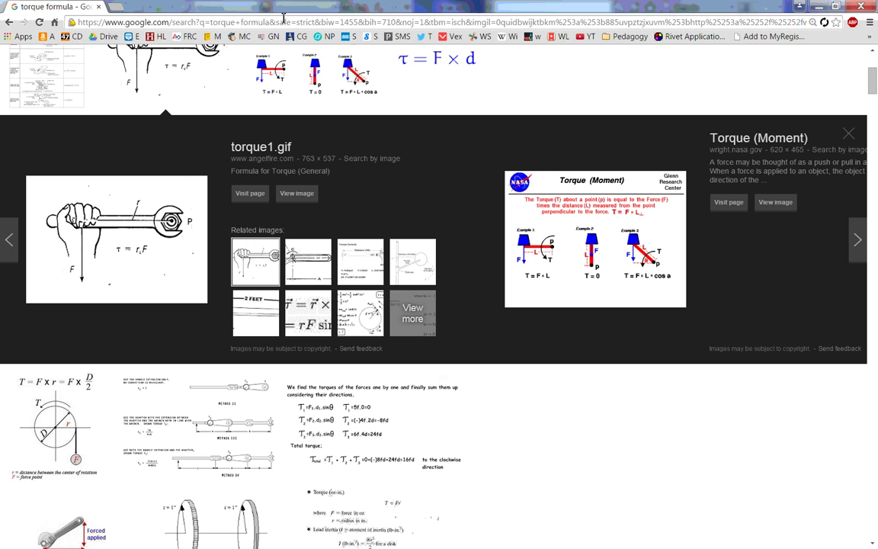
{"action": "scroll", "coordinate": [241, 210], "scroll_direction": "up", "scroll_amount": 2}
{"action": "scroll", "coordinate": [241, 210], "scroll_direction": "up", "scroll_amount": 1}
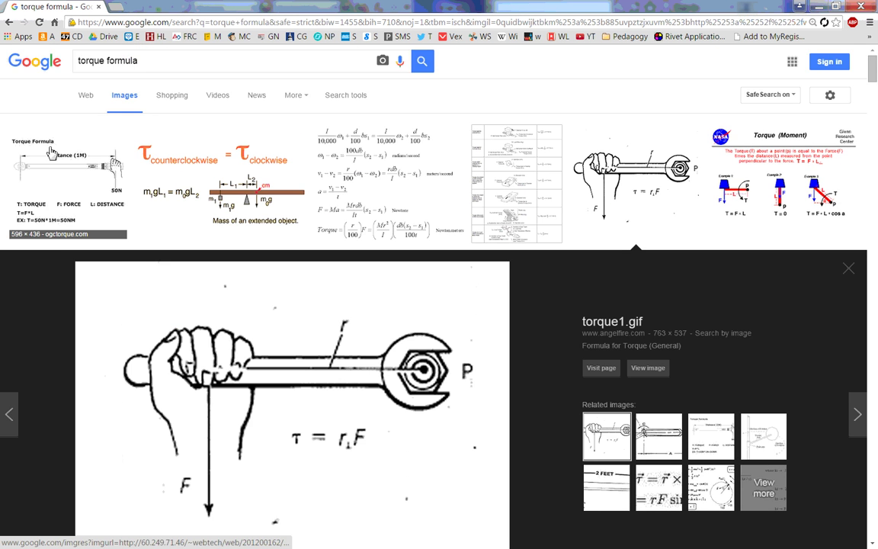
{"action": "left_click", "coordinate": [51, 153]}
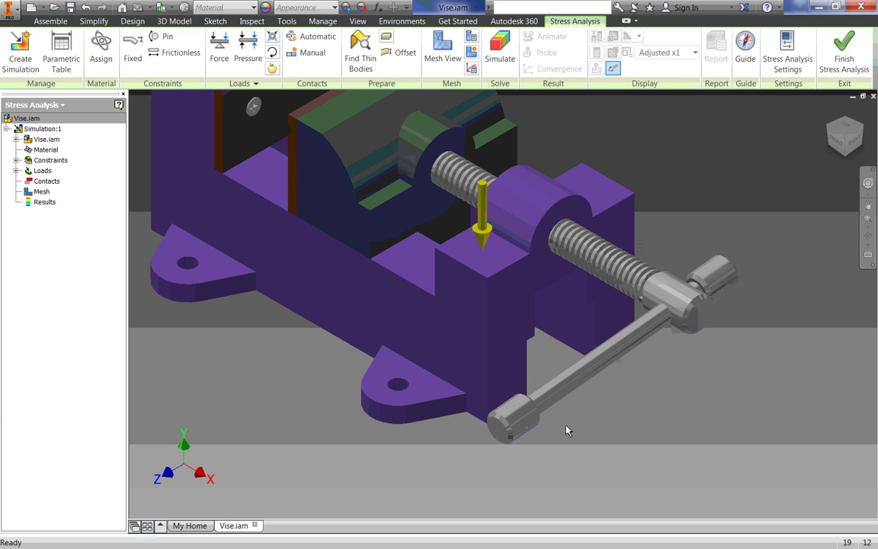
- Try a single 480 force on both jaw faces, then cancel it
{"action": "middle_click_drag", "start_coordinate": [257, 384], "coordinate": [415, 467]}
{"action": "mouse_move", "coordinate": [446, 227]}
{"action": "middle_mouse_down", "text": "shift"}
{"action": "mouse_move", "coordinate": [477, 149]}
{"action": "mouse_move", "coordinate": [492, 153]}
{"action": "mouse_move", "coordinate": [476, 161]}
{"action": "mouse_move", "coordinate": [447, 229]}
{"action": "middle_mouse_up", "text": "shift"}
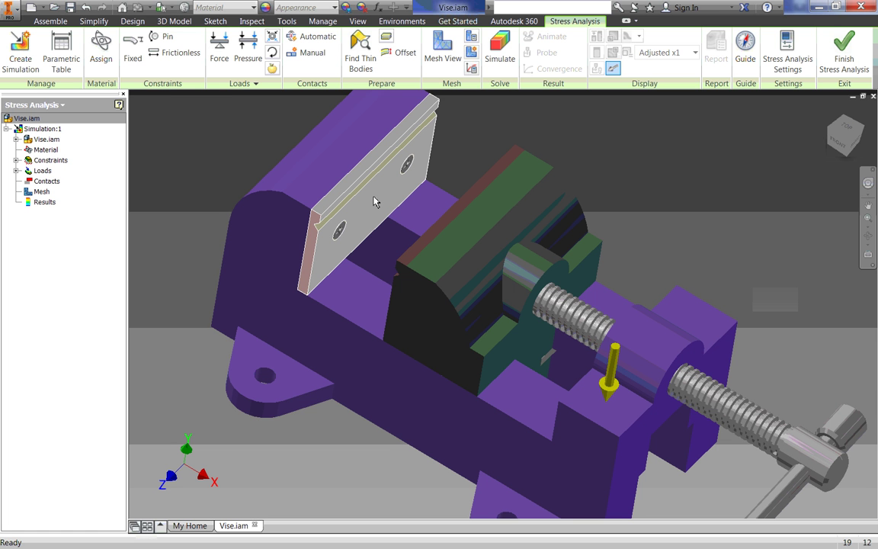
{"action": "mouse_move", "coordinate": [374, 201]}
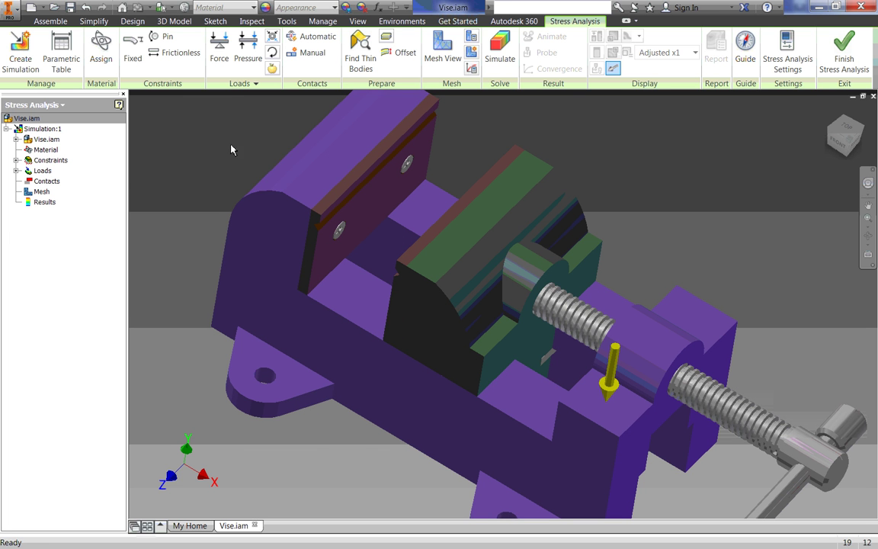
{"action": "left_click", "coordinate": [220, 45]}
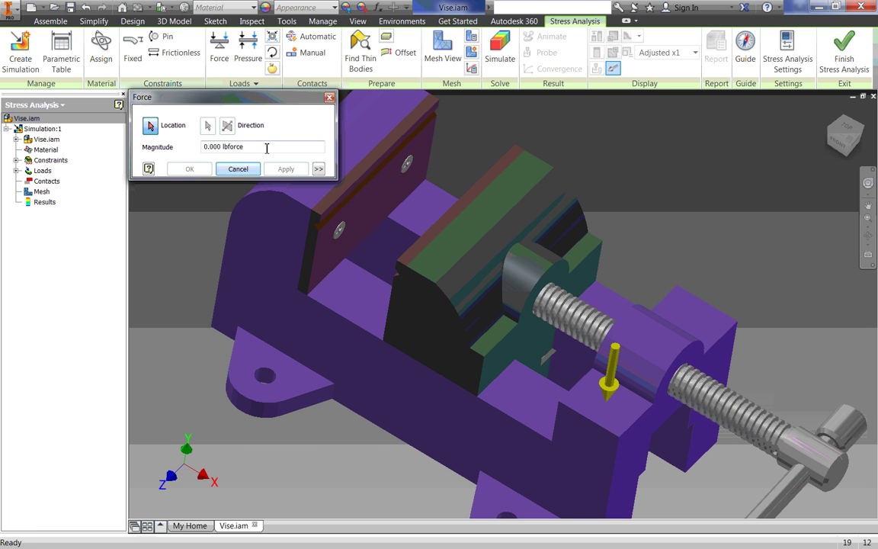
{"action": "type", "text": "480"}
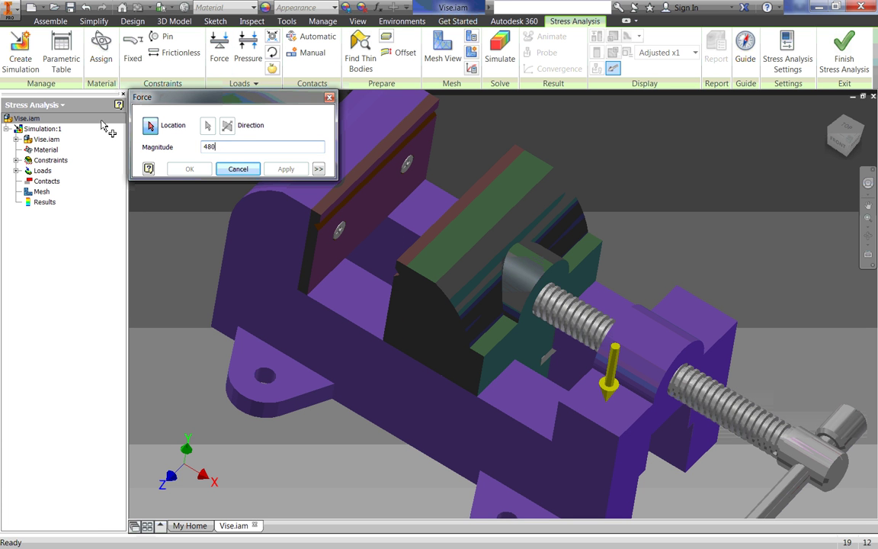
{"action": "left_click", "coordinate": [385, 196]}
{"action": "middle_click_drag", "start_coordinate": [337, 308], "coordinate": [381, 312], "text": "shift"}
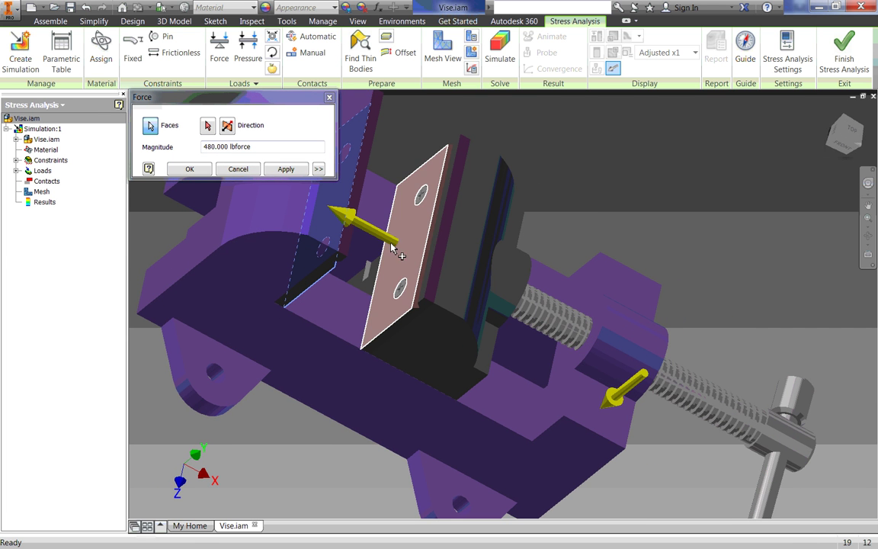
{"action": "left_click", "coordinate": [365, 229]}
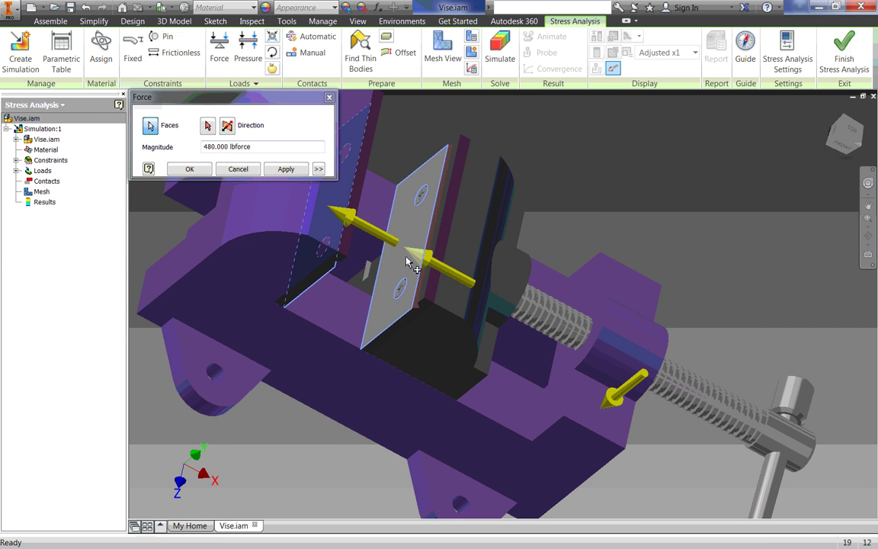
{"action": "left_click", "coordinate": [238, 168]}
- Apply a 480 lbforce load to the fixed jaw plate face
{"action": "left_click", "coordinate": [219, 50]}
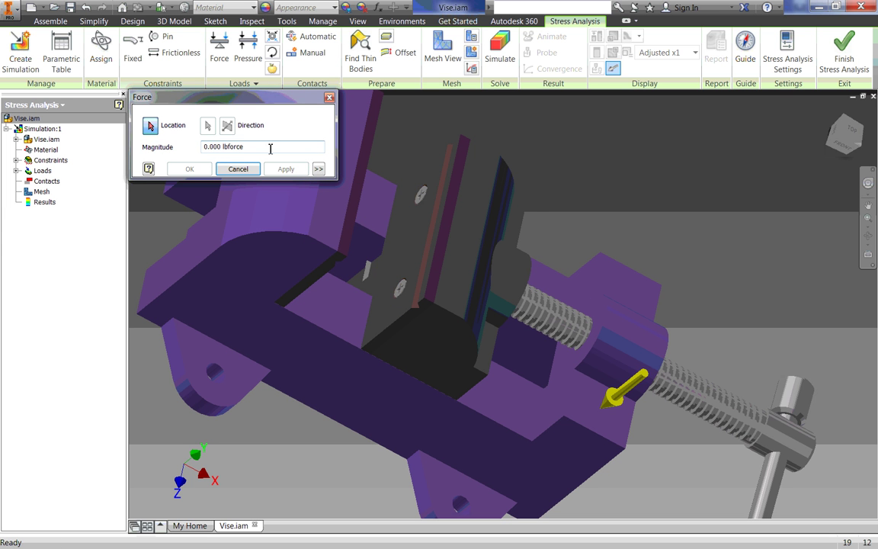
{"action": "left_click", "coordinate": [264, 147]}
{"action": "type", "text": "480"}
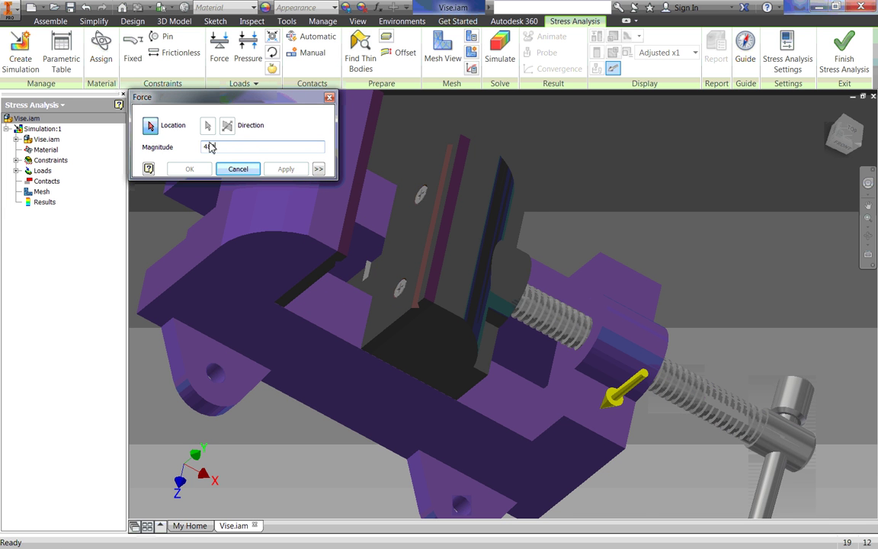
{"action": "middle_click_drag", "start_coordinate": [294, 268], "coordinate": [265, 258], "text": "shift"}
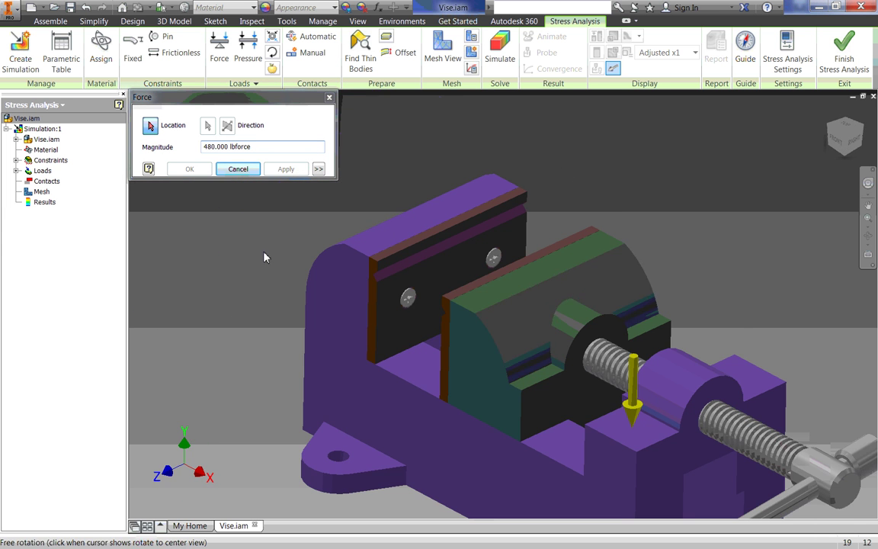
{"action": "left_click", "coordinate": [462, 274]}
{"action": "left_click", "coordinate": [190, 169]}
- Apply a 480 lbforce load to the moving jaw plate face and inspect both loads
{"action": "left_click", "coordinate": [228, 42]}
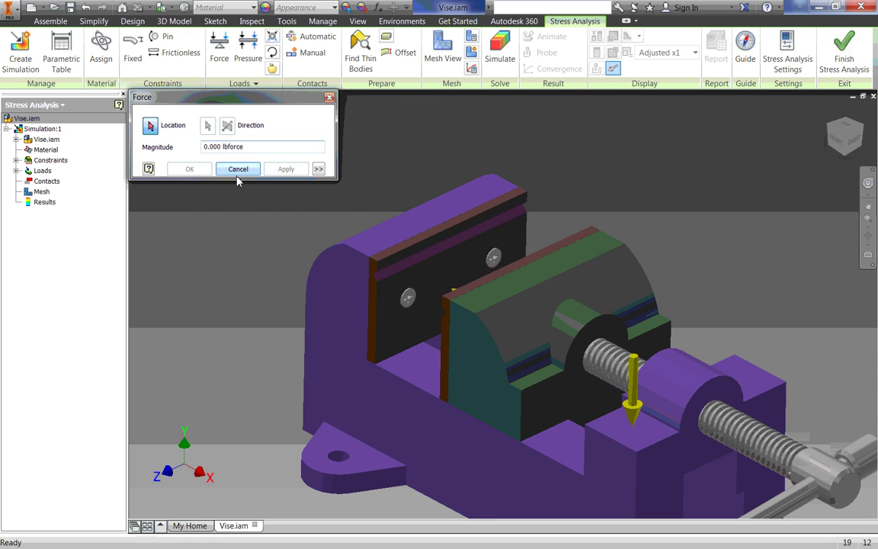
{"action": "middle_click_drag", "start_coordinate": [268, 212], "coordinate": [400, 280], "text": "shift"}
{"action": "left_click", "coordinate": [544, 227]}
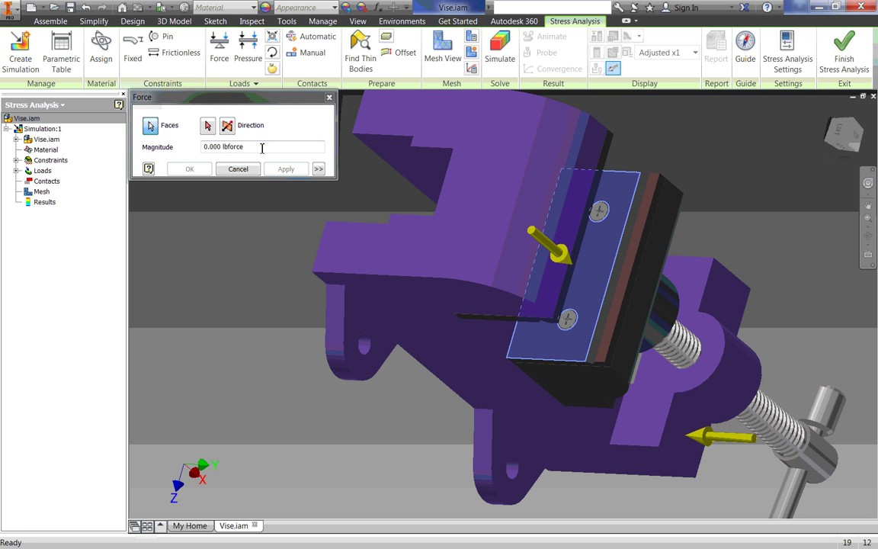
{"action": "left_click_drag", "start_coordinate": [261, 147], "coordinate": [201, 141]}
{"action": "type", "text": "400"}
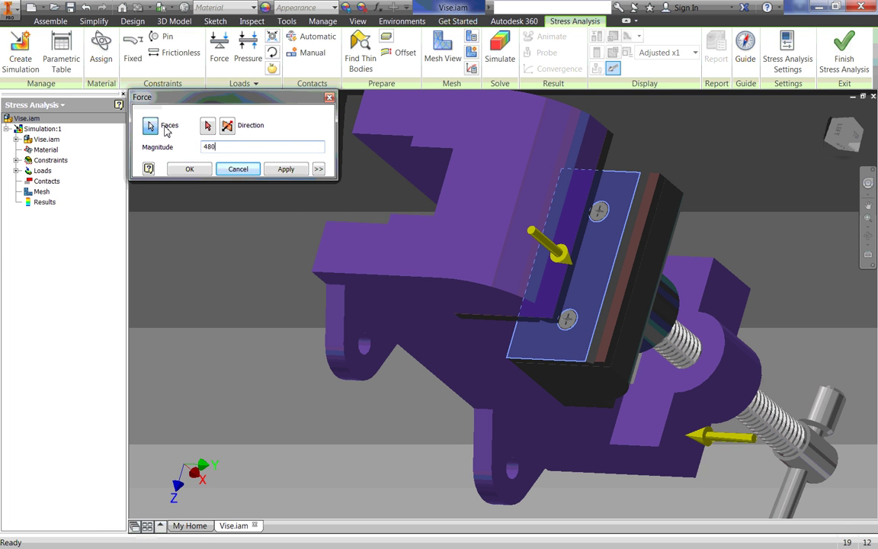
{"action": "left_click", "coordinate": [190, 168]}
{"action": "middle_click_drag", "start_coordinate": [263, 270], "coordinate": [218, 205], "text": "shift"}
- Zoom around the vise and drag the movable jaw along the screw
{"action": "scroll", "coordinate": [509, 231], "scroll_direction": "up", "scroll_amount": 3}
{"action": "scroll", "coordinate": [389, 180], "scroll_direction": "down", "scroll_amount": 2}
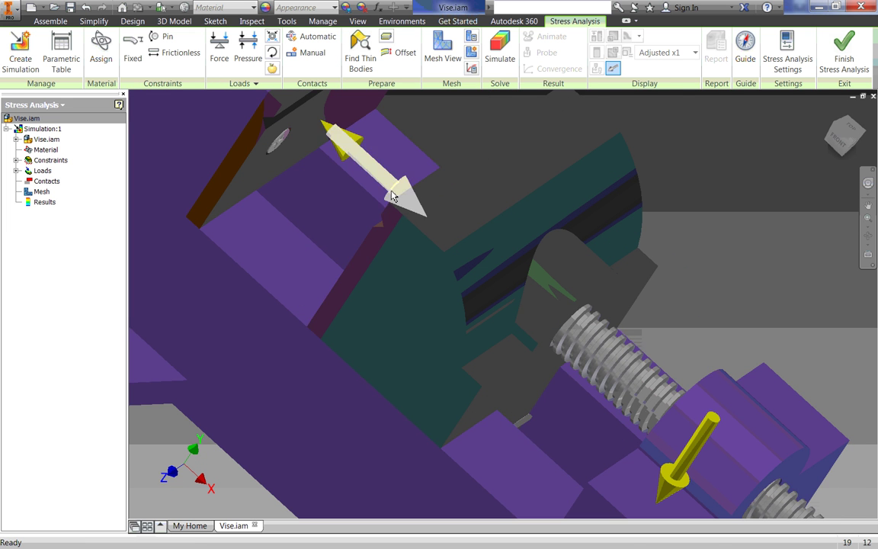
{"action": "scroll", "coordinate": [317, 202], "scroll_direction": "down", "scroll_amount": 4}
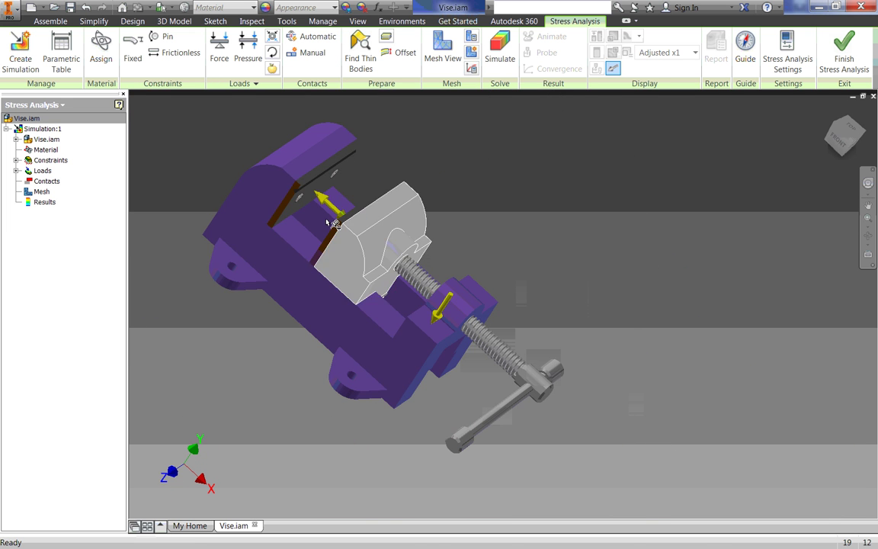
{"action": "left_click_drag", "start_coordinate": [373, 244], "coordinate": [414, 295]}
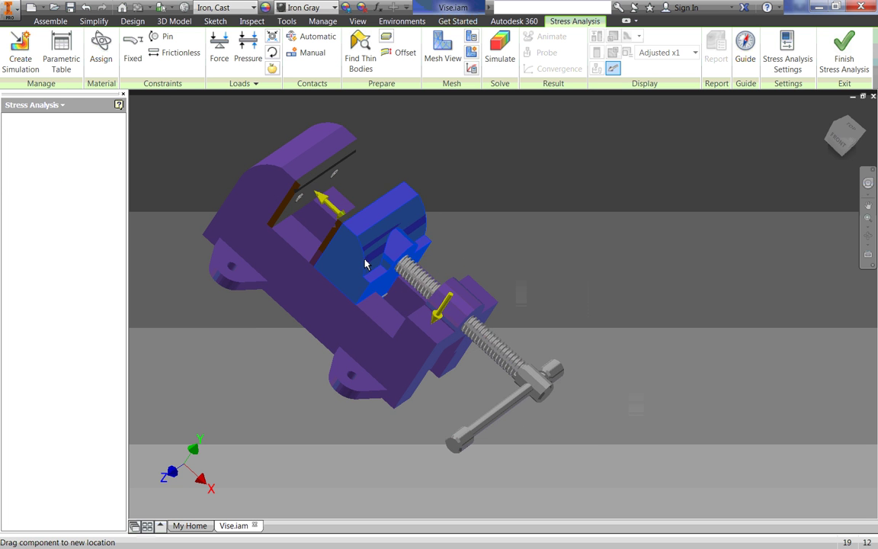
{"action": "left_click_drag", "start_coordinate": [374, 261], "coordinate": [317, 192]}
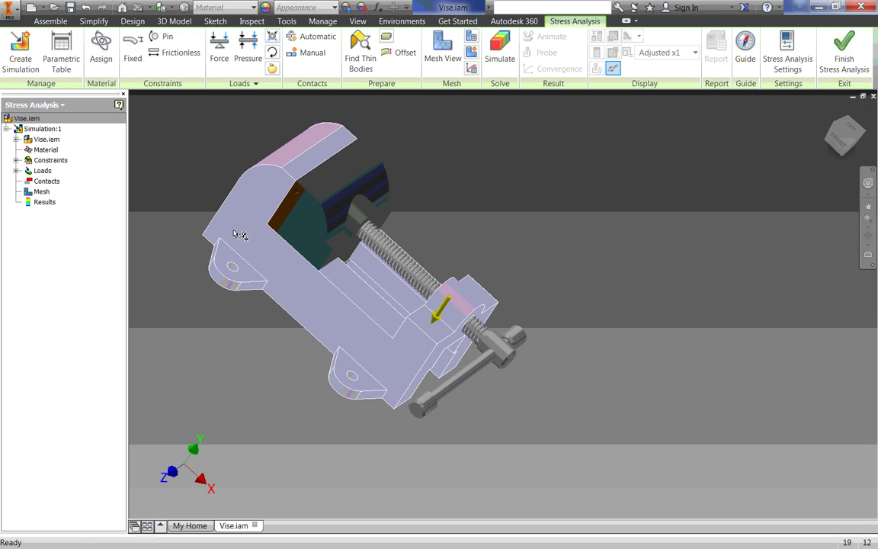
{"action": "scroll", "coordinate": [245, 239], "scroll_direction": "down", "scroll_amount": 3}
{"action": "left_click_drag", "start_coordinate": [306, 252], "coordinate": [308, 224]}
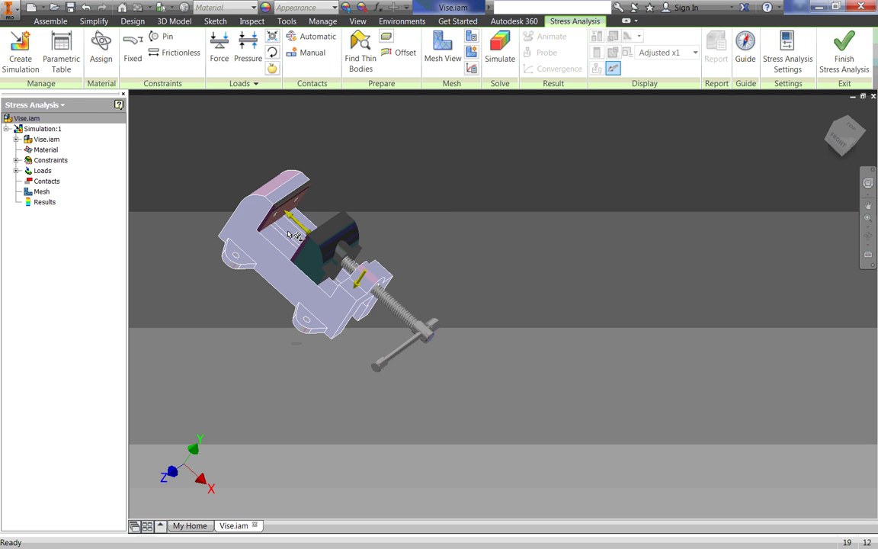
- Pan across the vise with F2, then return it to the Home view
{"action": "scroll", "coordinate": [297, 253], "scroll_direction": "down", "scroll_amount": 3}
{"action": "scroll", "coordinate": [295, 252], "scroll_direction": "up", "scroll_amount": 8}
{"action": "key", "text": "F2"}
{"action": "left_click_drag", "start_coordinate": [310, 274], "coordinate": [346, 297]}
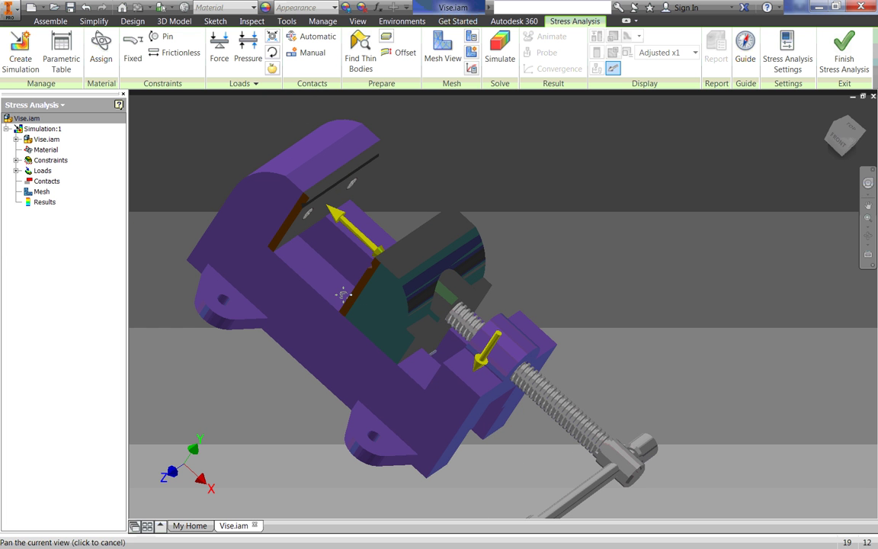
{"action": "key", "text": "Escape"}
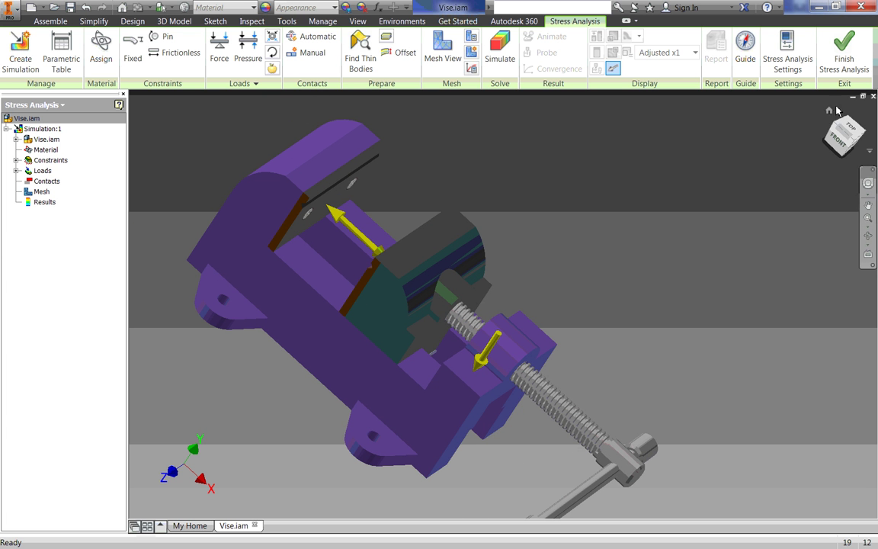
{"action": "left_click", "coordinate": [835, 119]}
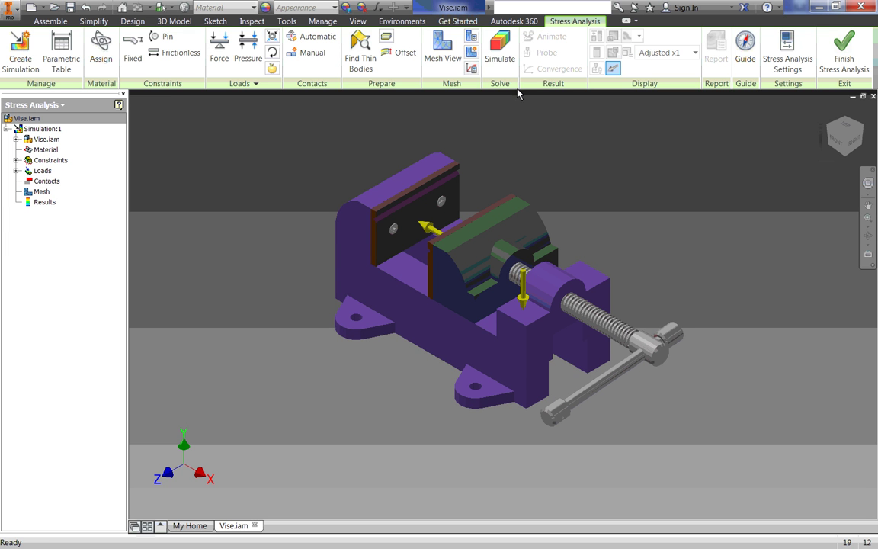
- Run Simulation:1 to get Von Mises stress results, then view the jaws from the front
{"action": "left_click", "coordinate": [503, 46]}
{"action": "left_click", "coordinate": [290, 219]}
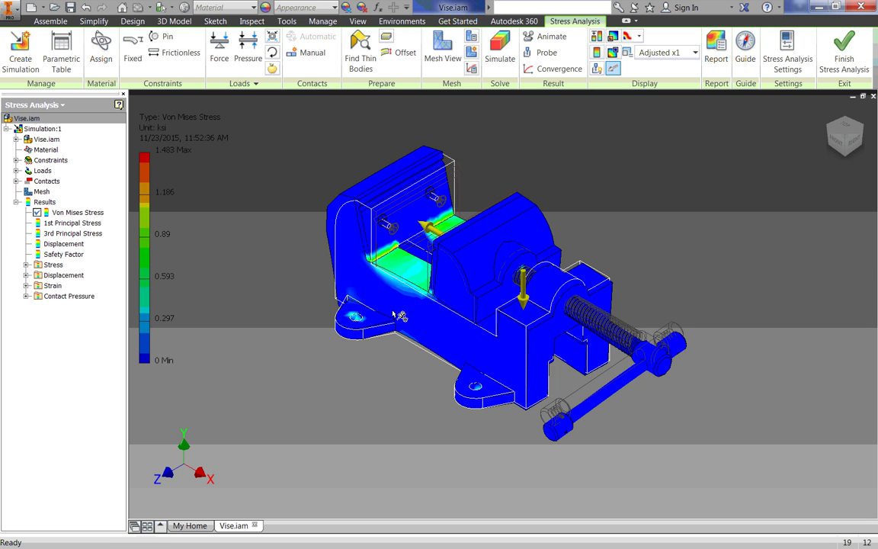
{"action": "middle_click_drag", "start_coordinate": [758, 131], "coordinate": [755, 189], "text": "shift"}
{"action": "key", "text": "F5"}
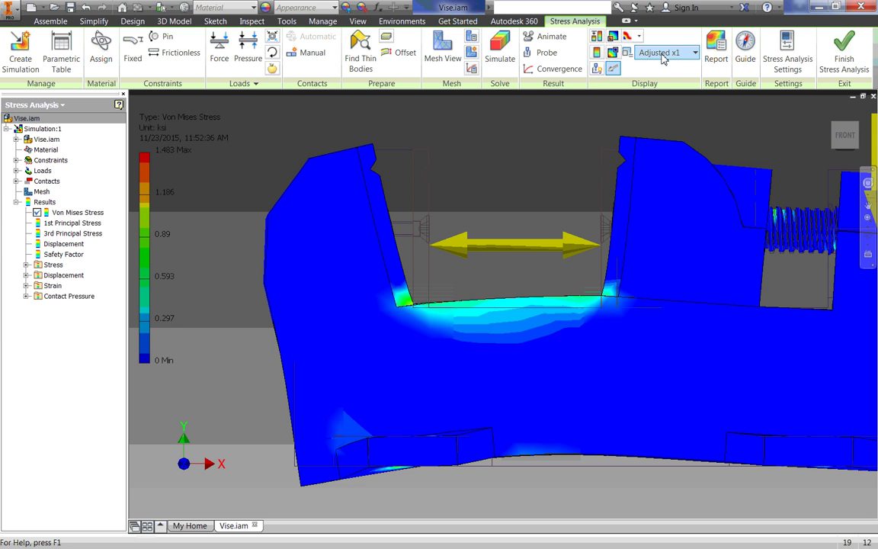
- Change the deformation display from Adjusted x1 to Actual and orbit to an angled view
{"action": "left_click", "coordinate": [658, 56]}
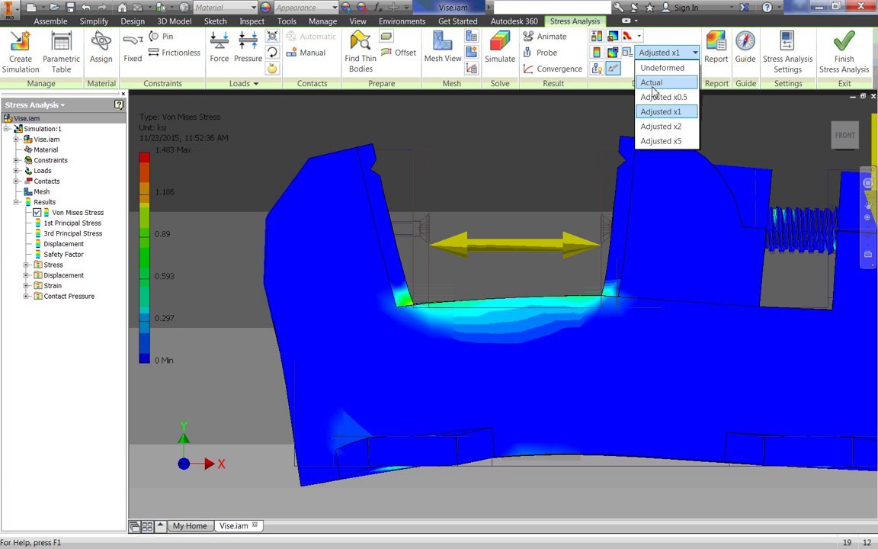
{"action": "left_click", "coordinate": [653, 84]}
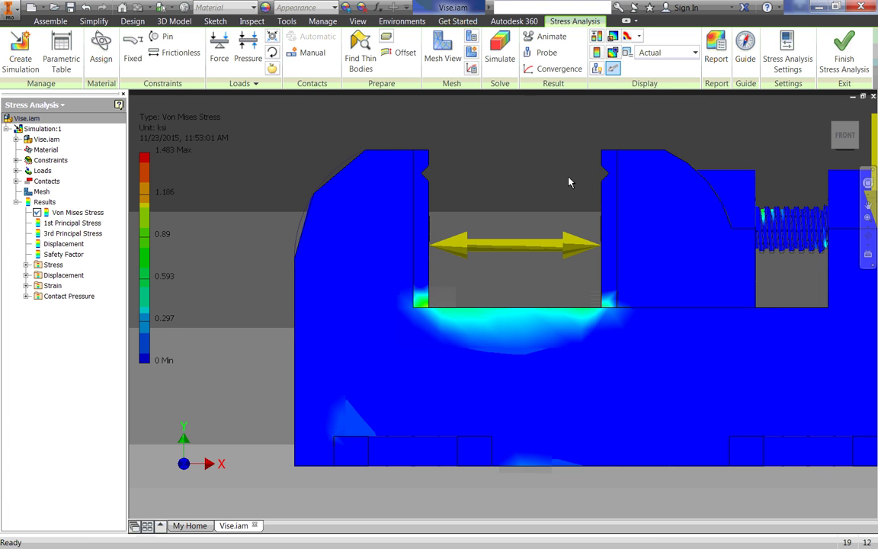
{"action": "scroll", "coordinate": [458, 242], "scroll_direction": "up", "scroll_amount": 4}
{"action": "scroll", "coordinate": [457, 242], "scroll_direction": "down", "scroll_amount": 3}
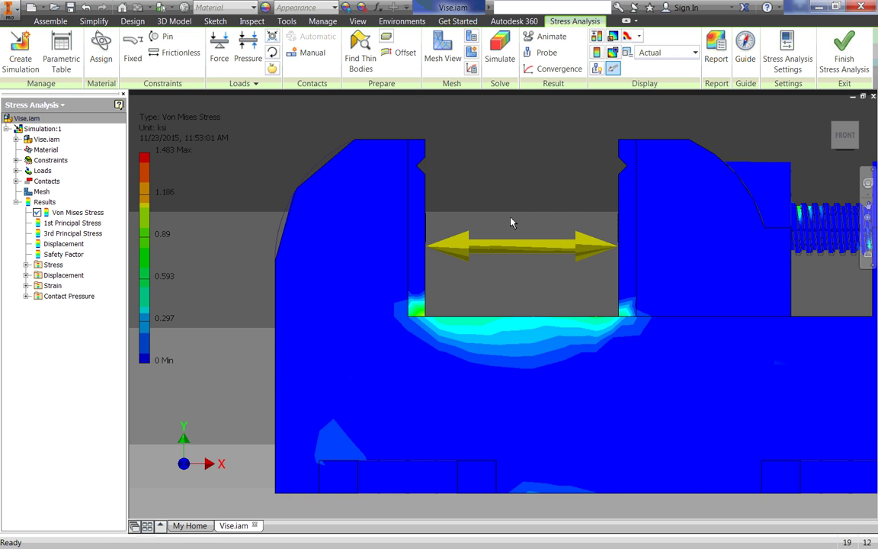
{"action": "middle_click_drag", "start_coordinate": [521, 212], "coordinate": [491, 233], "text": "shift"}
{"action": "scroll", "coordinate": [571, 256], "scroll_direction": "down", "scroll_amount": 5}
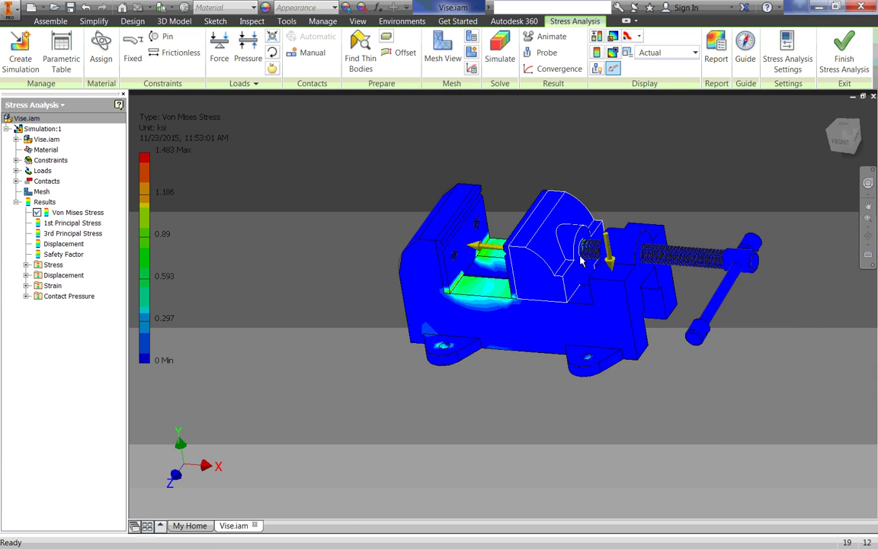
{"action": "scroll", "coordinate": [577, 257], "scroll_direction": "up", "scroll_amount": 3}
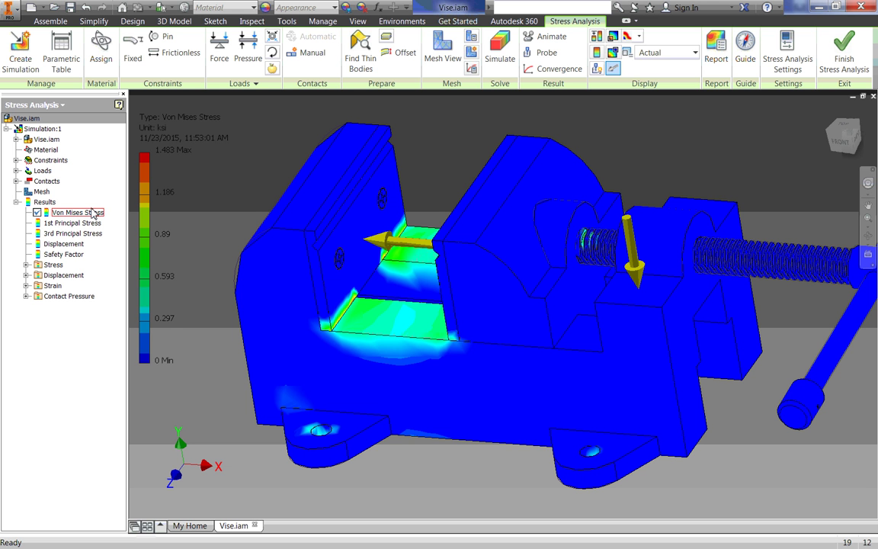
{"action": "double_click", "coordinate": [69, 223]}
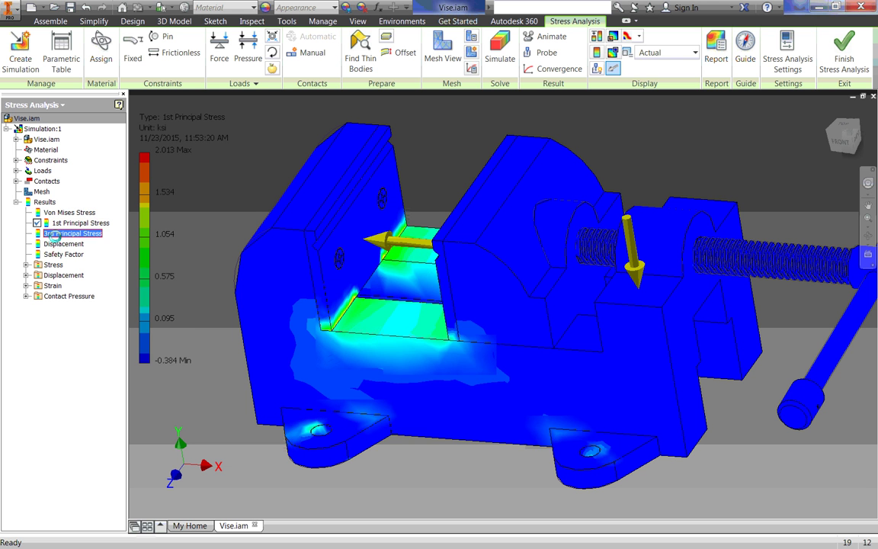
{"action": "double_click", "coordinate": [71, 234]}
{"action": "double_click", "coordinate": [60, 244]}
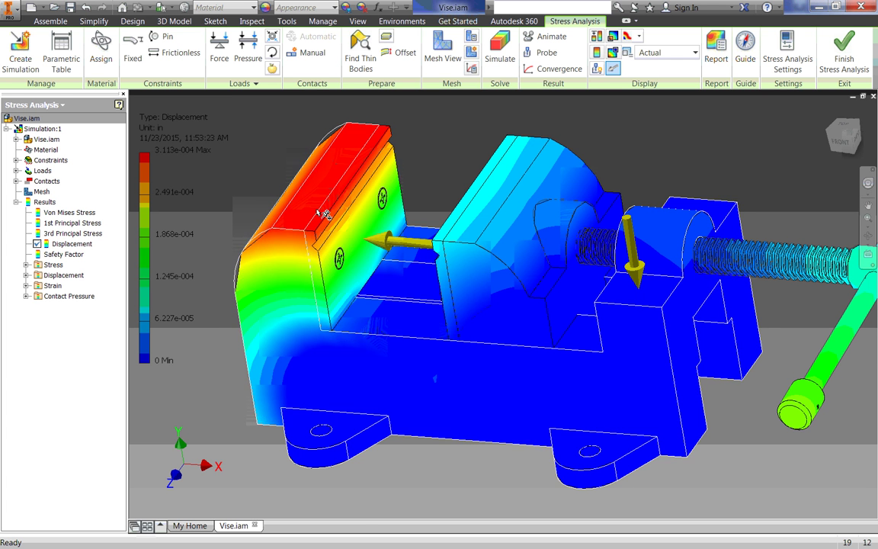
{"action": "double_click", "coordinate": [62, 256]}
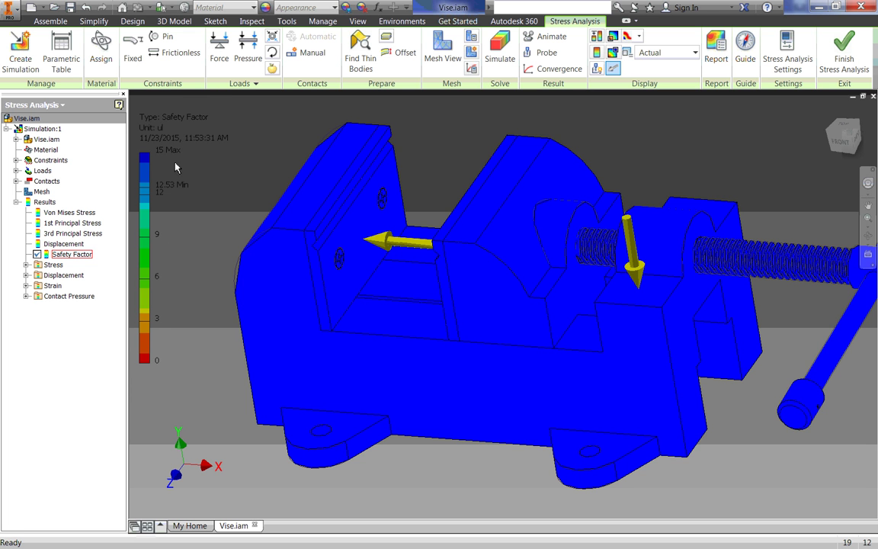
{"action": "scroll", "coordinate": [464, 284], "scroll_direction": "down", "scroll_amount": 2}
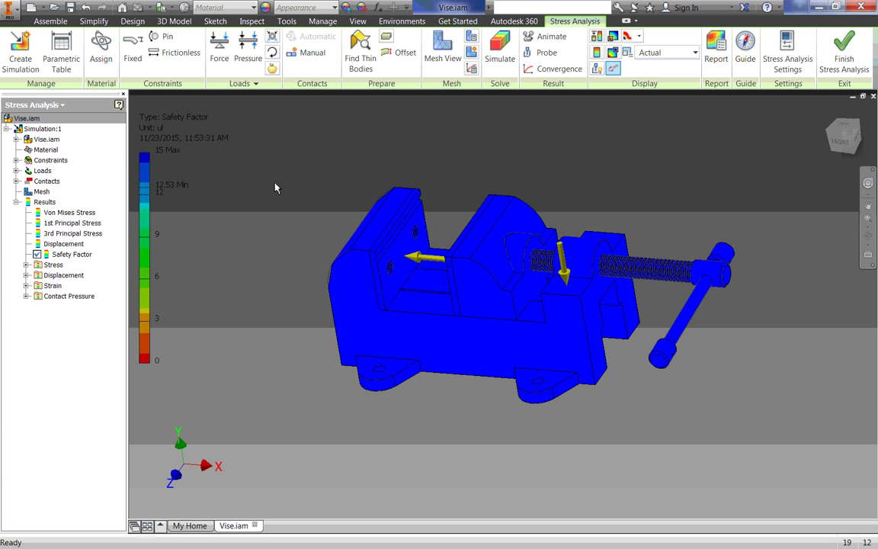
{"action": "middle_click_drag", "start_coordinate": [207, 265], "coordinate": [155, 278], "text": "shift"}
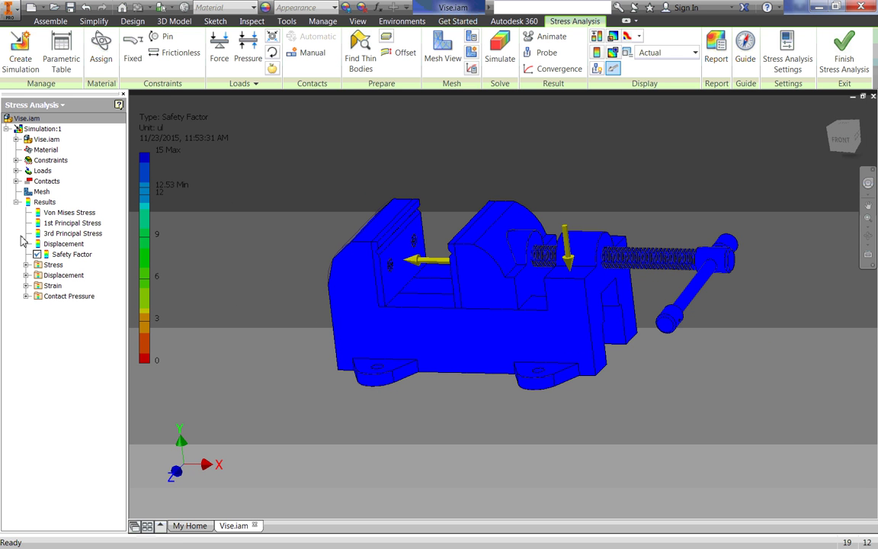
{"action": "left_click", "coordinate": [27, 264]}
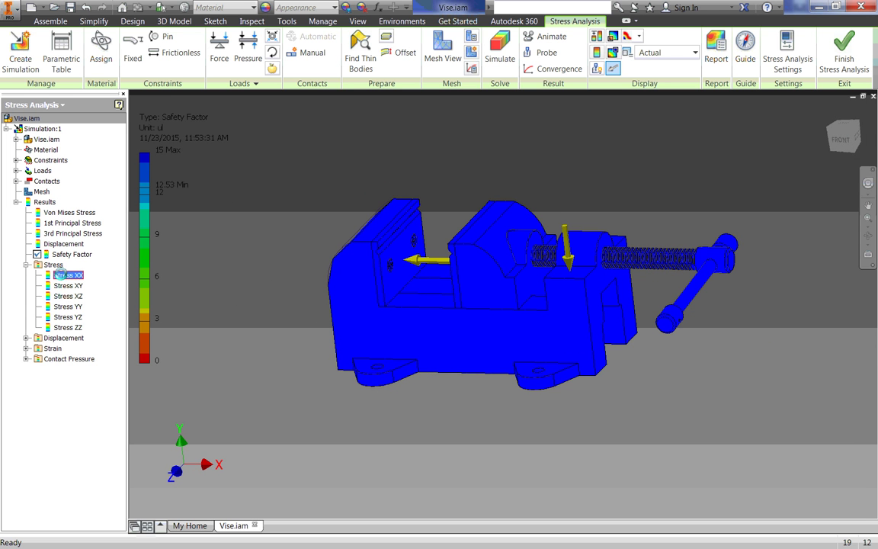
{"action": "double_click", "coordinate": [63, 275]}
{"action": "double_click", "coordinate": [67, 285]}
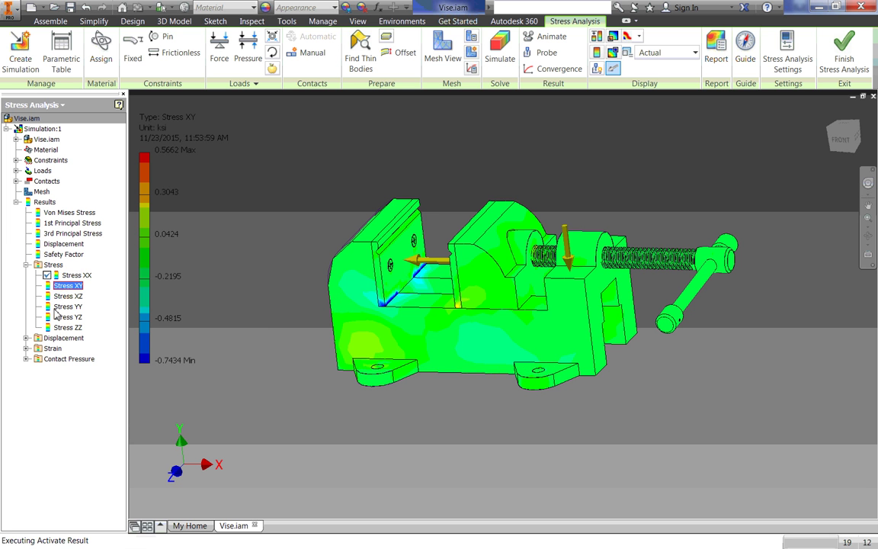
{"action": "double_click", "coordinate": [72, 316]}
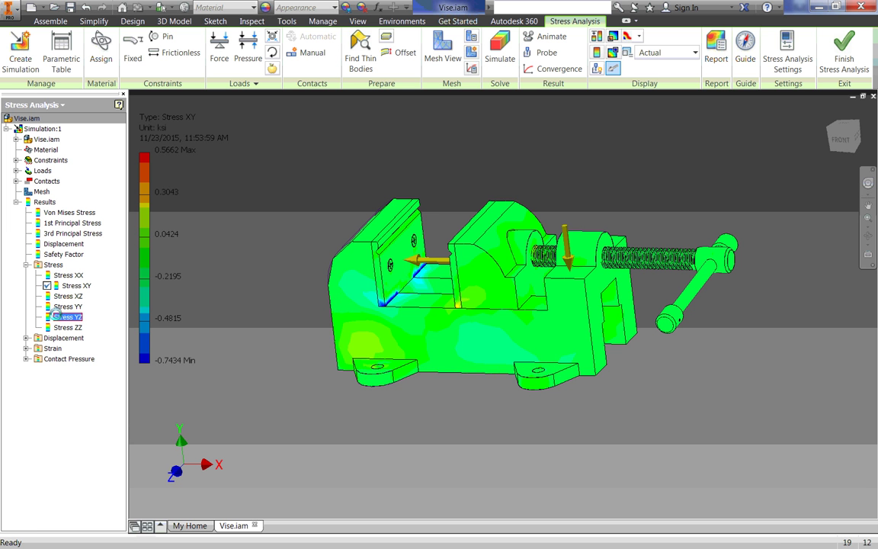
{"action": "left_click", "coordinate": [27, 264]}
{"action": "left_click", "coordinate": [27, 275]}
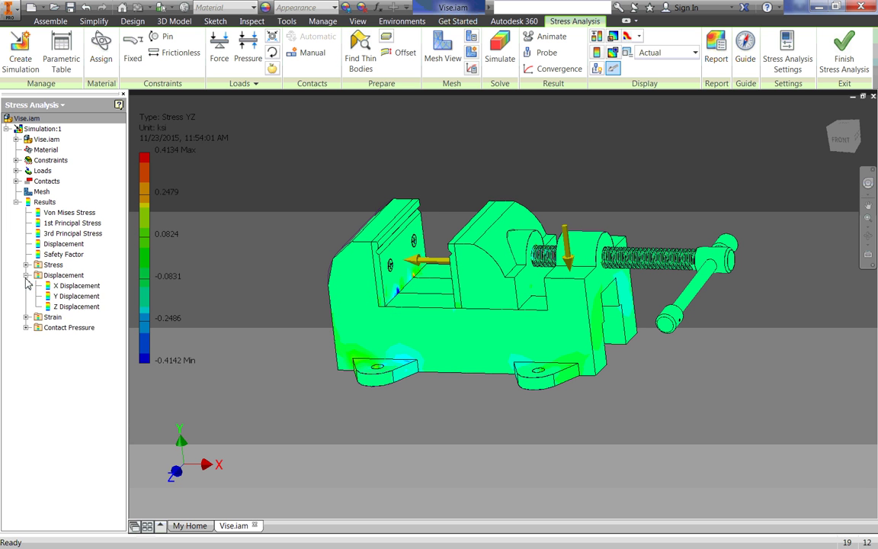
{"action": "double_click", "coordinate": [74, 286]}
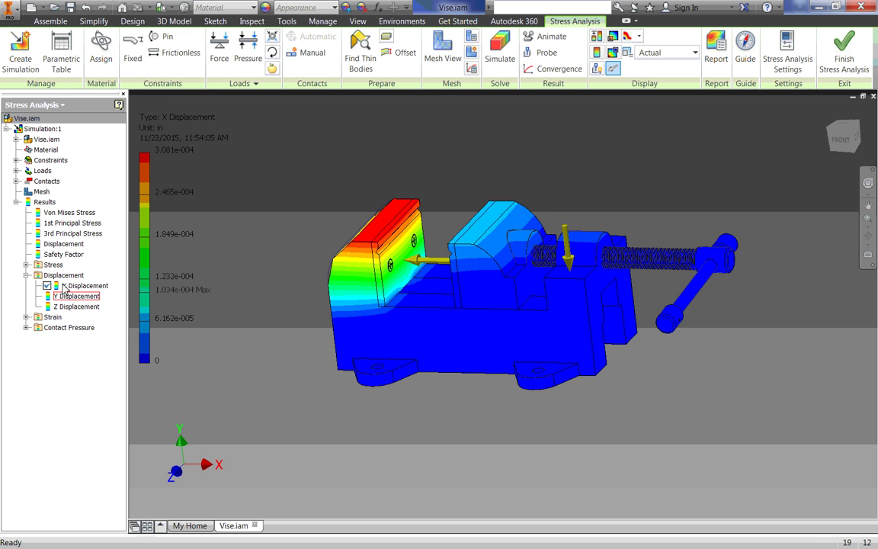
{"action": "double_click", "coordinate": [73, 297]}
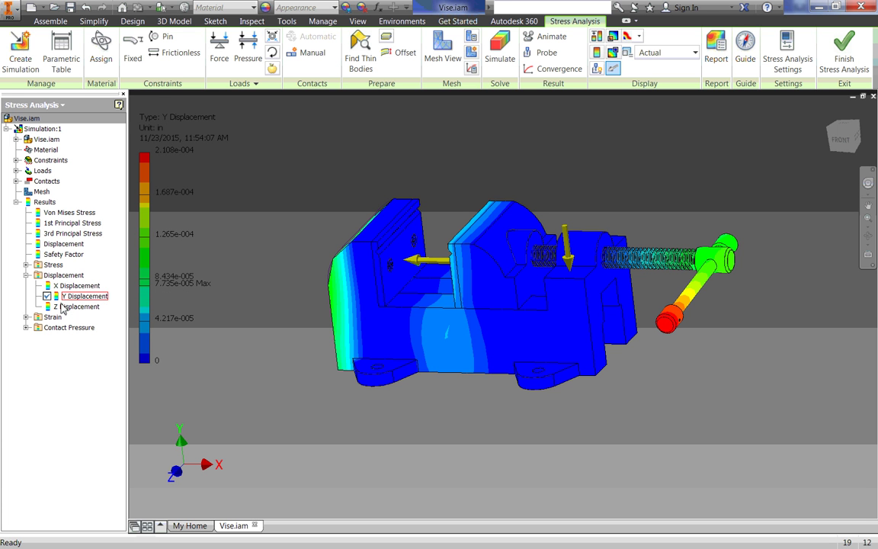
{"action": "double_click", "coordinate": [63, 306]}
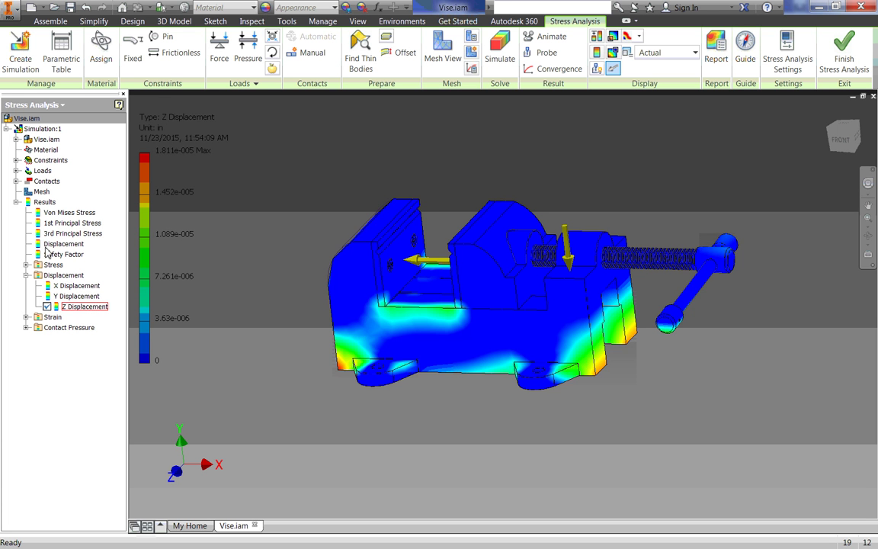
{"action": "left_click", "coordinate": [27, 275]}
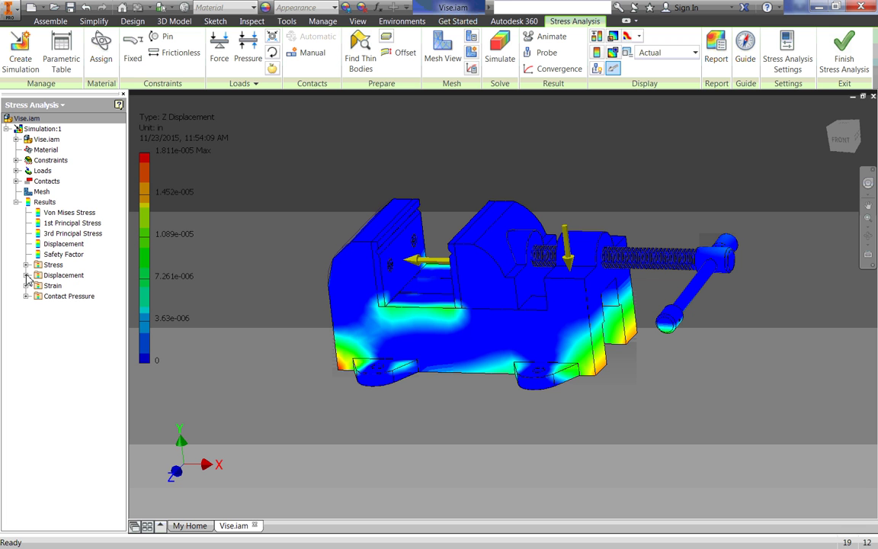
{"action": "double_click", "coordinate": [76, 212]}
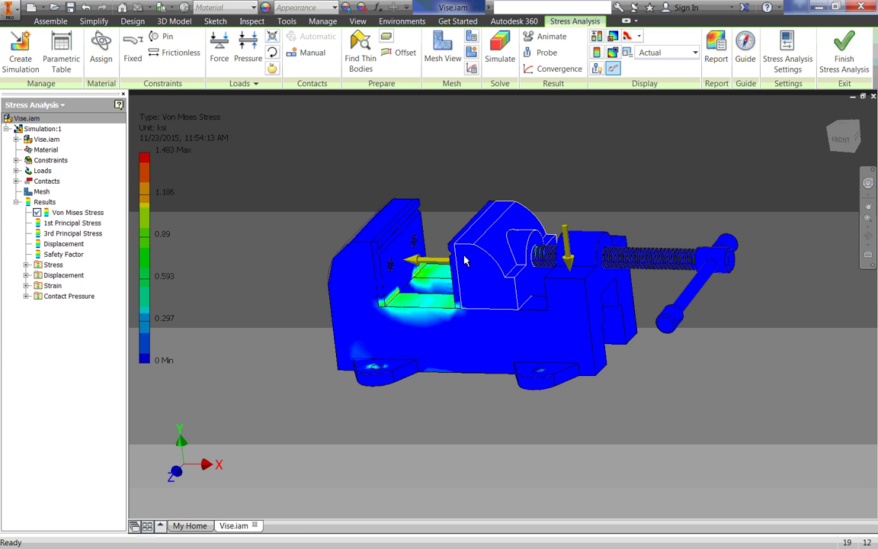
{"action": "mouse_move", "coordinate": [465, 260]}
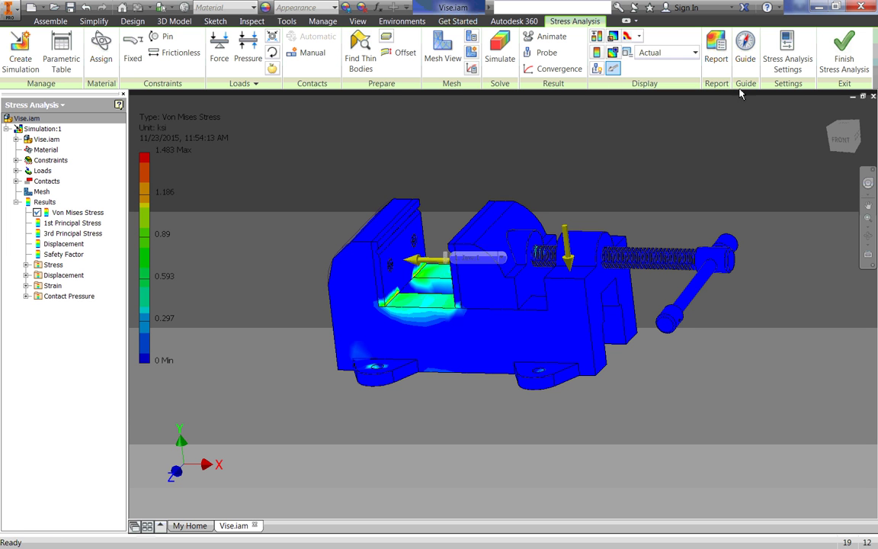
- Title the report 'Vise Stress Analysis', enter the author's name, and generate the HTML report
{"action": "left_click", "coordinate": [716, 48]}
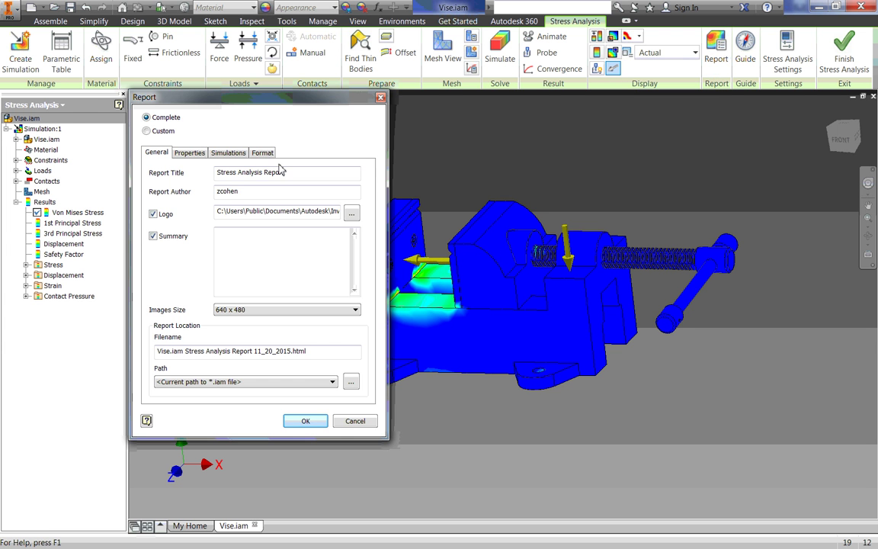
{"action": "left_click_drag", "start_coordinate": [297, 172], "coordinate": [164, 169]}
{"action": "left_click_drag", "start_coordinate": [196, 100], "coordinate": [576, 148]}
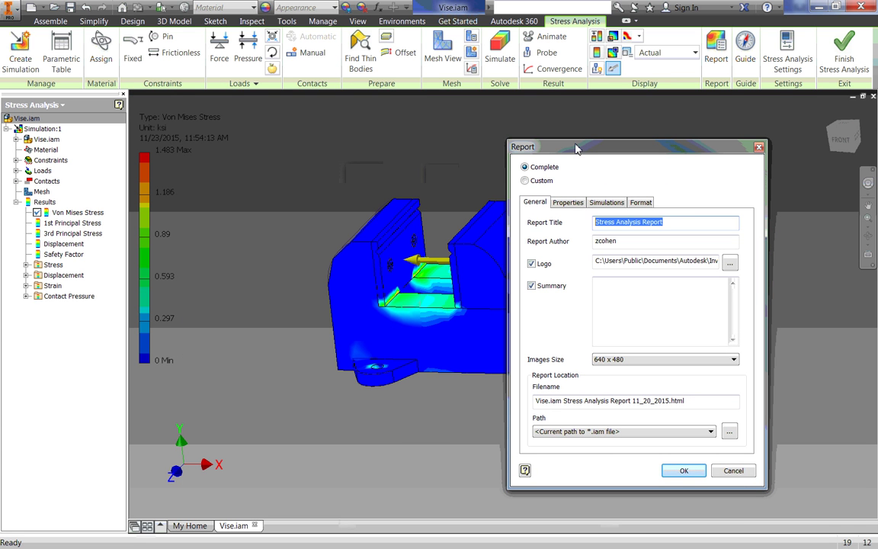
{"action": "type", "text": "Vise S"}
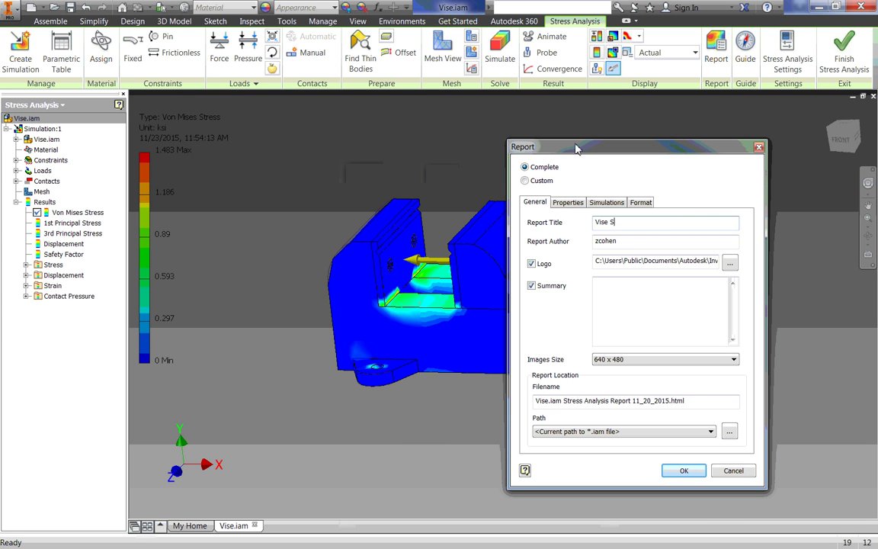
{"action": "type", "text": "tress Analysis"}
{"action": "key", "text": "Tab"}
{"action": "type", "text": "Z"}
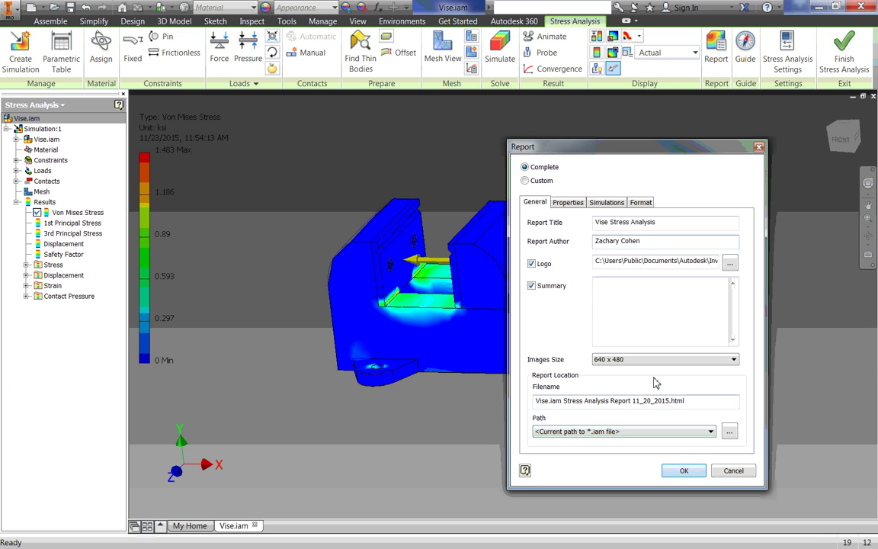
{"action": "left_click", "coordinate": [682, 469]}
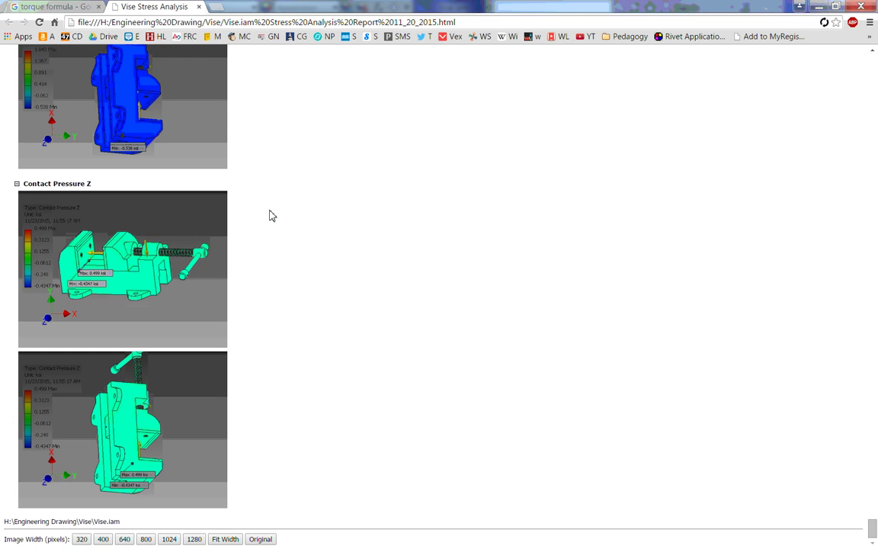
- Reopen the HTML report from the Engineering Drawing > Vise folder, then close it and return to Inventor
{"action": "left_click", "coordinate": [200, 7]}
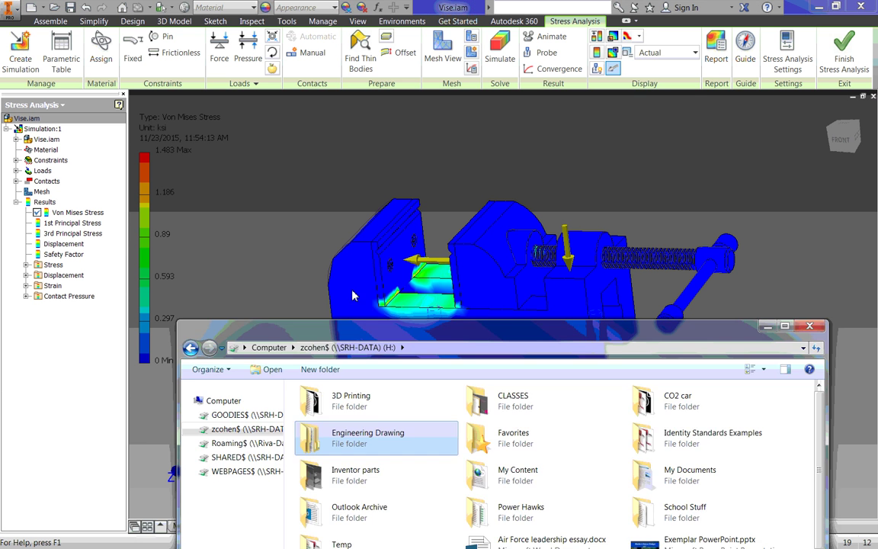
{"action": "left_click_drag", "start_coordinate": [373, 368], "coordinate": [373, 6]}
{"action": "double_click", "coordinate": [657, 79]}
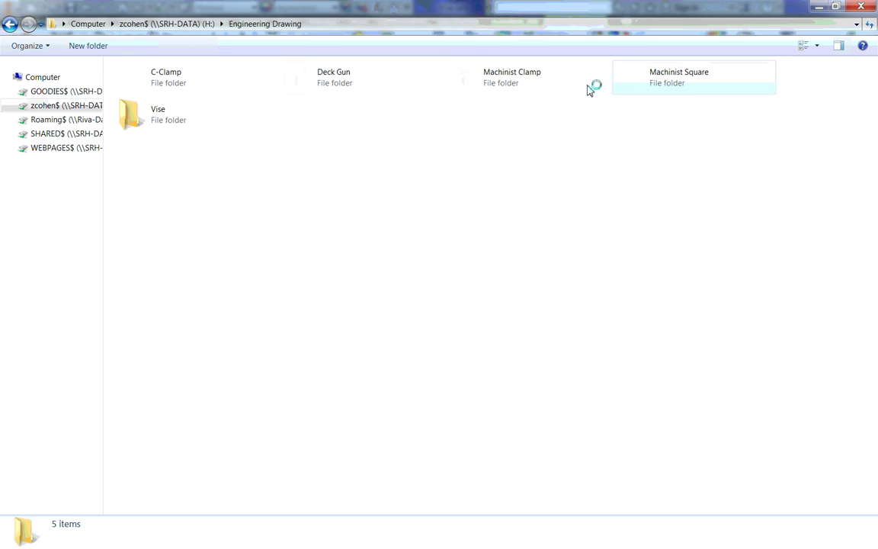
{"action": "double_click", "coordinate": [164, 122]}
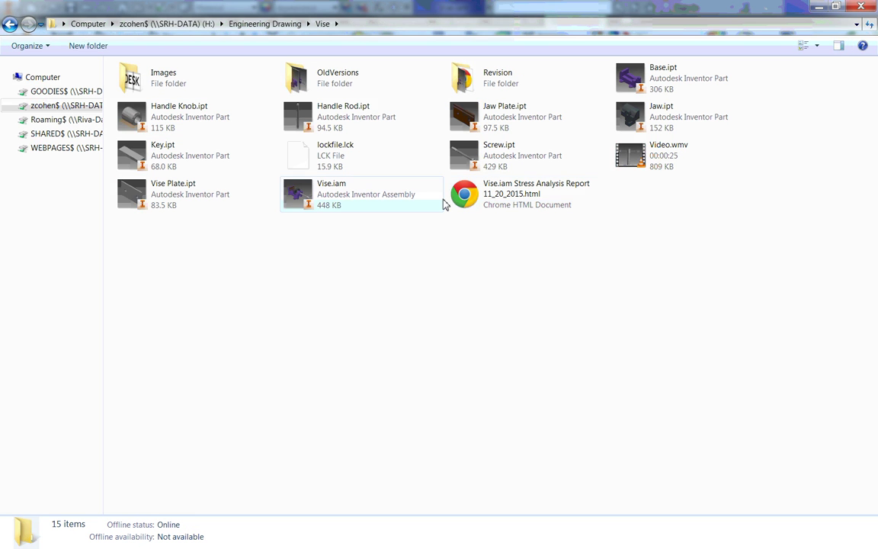
{"action": "double_click", "coordinate": [472, 200]}
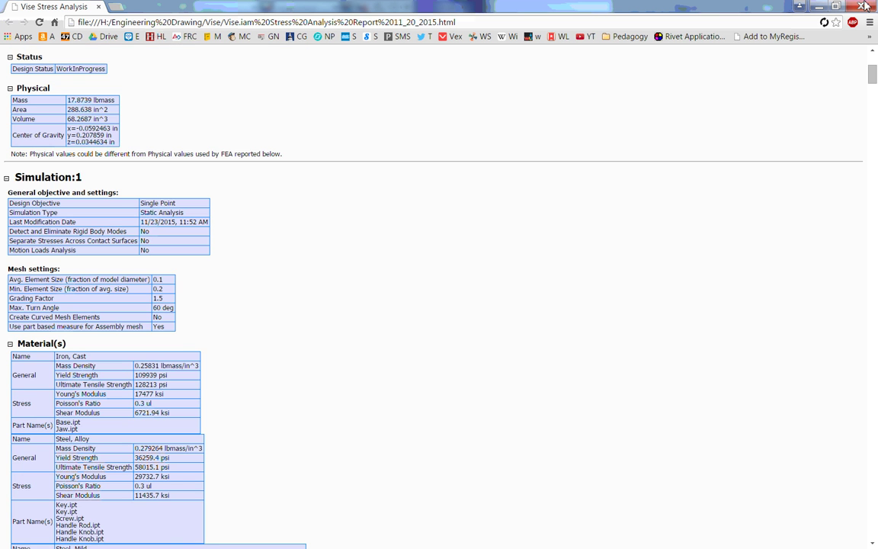
{"action": "left_click", "coordinate": [864, 6]}
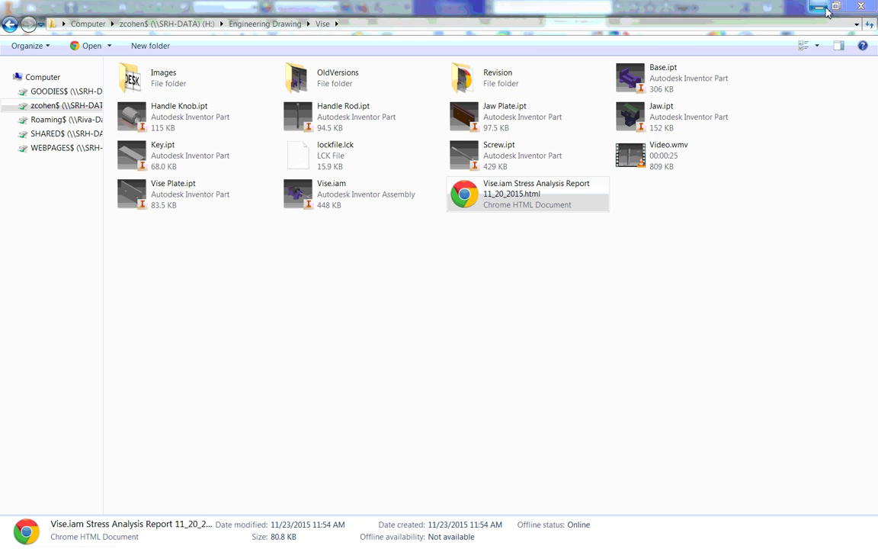
{"action": "key", "text": "alt+Tab"}
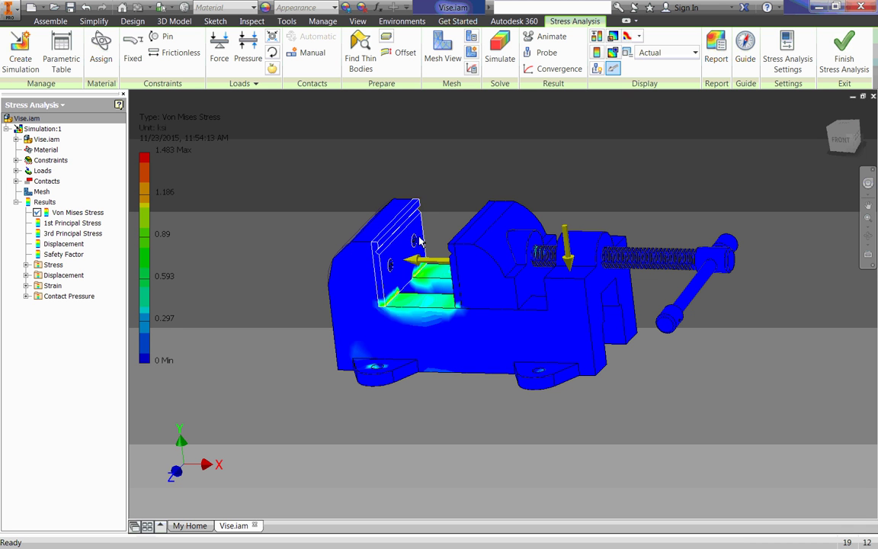
- Raise the jaw-face force to 500000 lbforce and rerun the stress simulation
{"action": "double_click", "coordinate": [424, 265]}
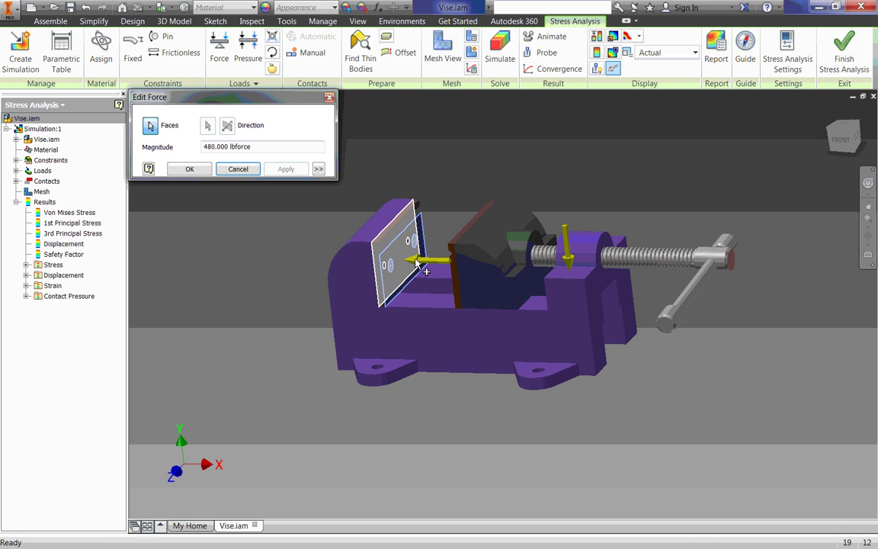
{"action": "left_click", "coordinate": [267, 147]}
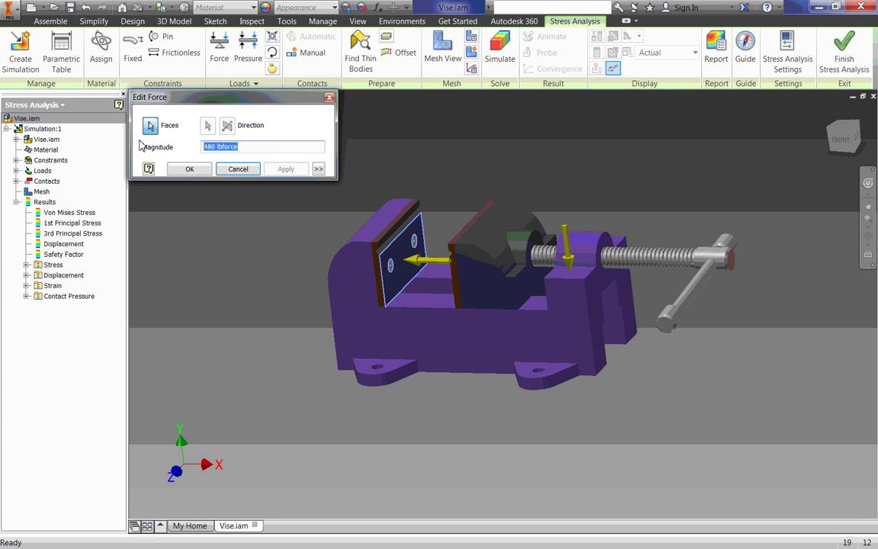
{"action": "type", "text": "500000"}
{"action": "left_click", "coordinate": [188, 169]}
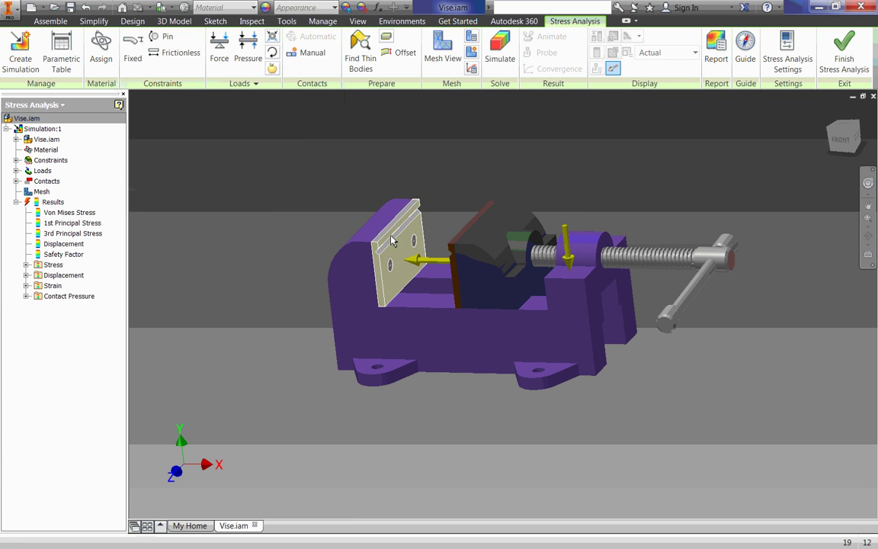
{"action": "left_click", "coordinate": [498, 52]}
{"action": "left_click", "coordinate": [286, 219]}
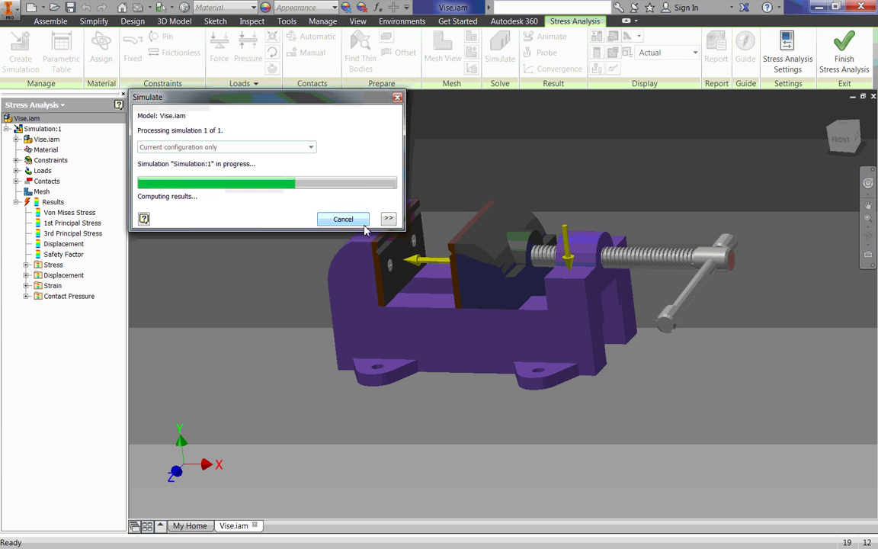
- Show the Safety Factor and Displacement results, viewing the vise from the front
{"action": "left_click", "coordinate": [385, 259]}
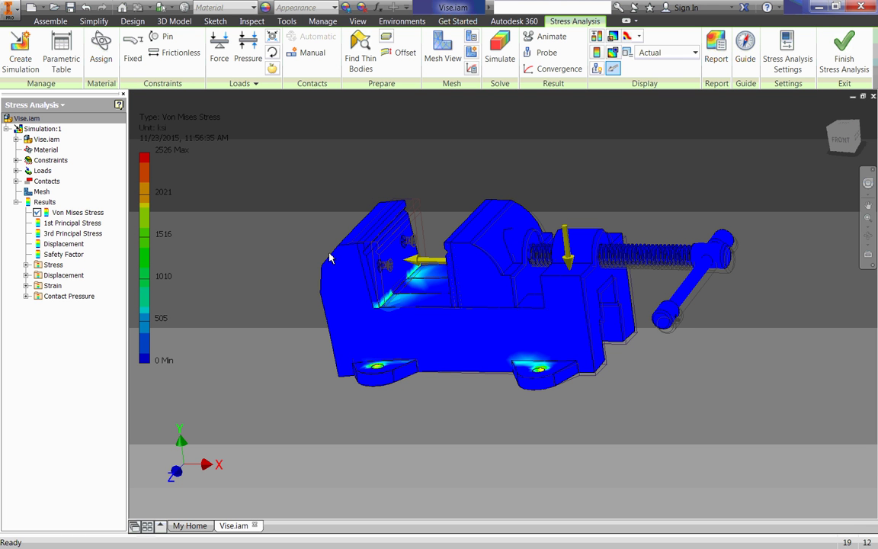
{"action": "double_click", "coordinate": [65, 254]}
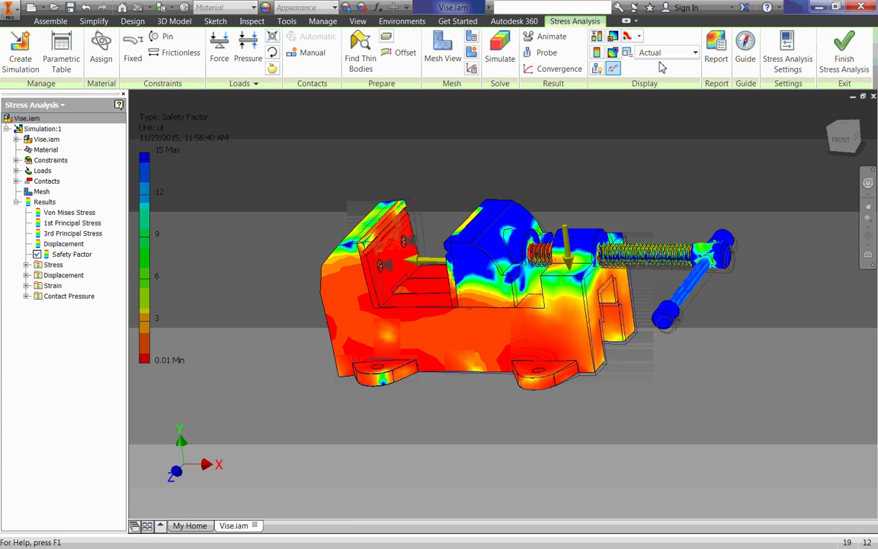
{"action": "double_click", "coordinate": [64, 245]}
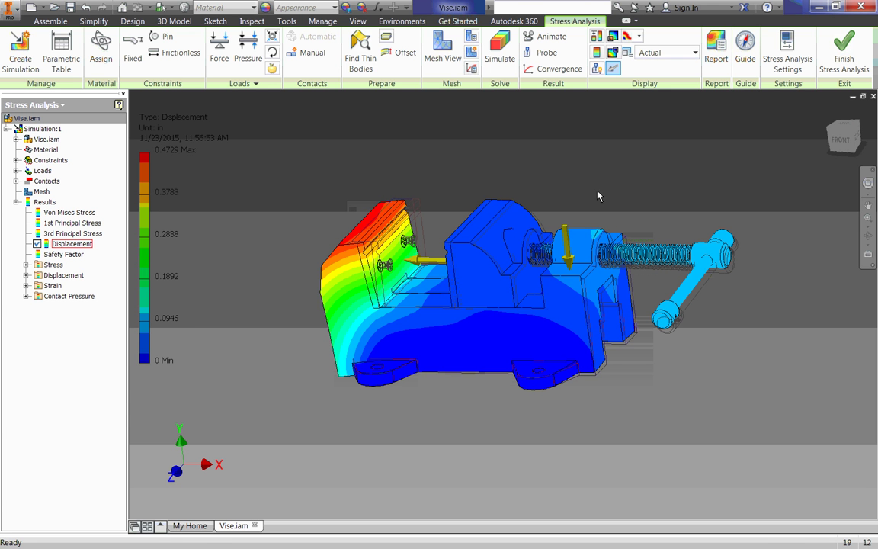
{"action": "left_click", "coordinate": [842, 145]}
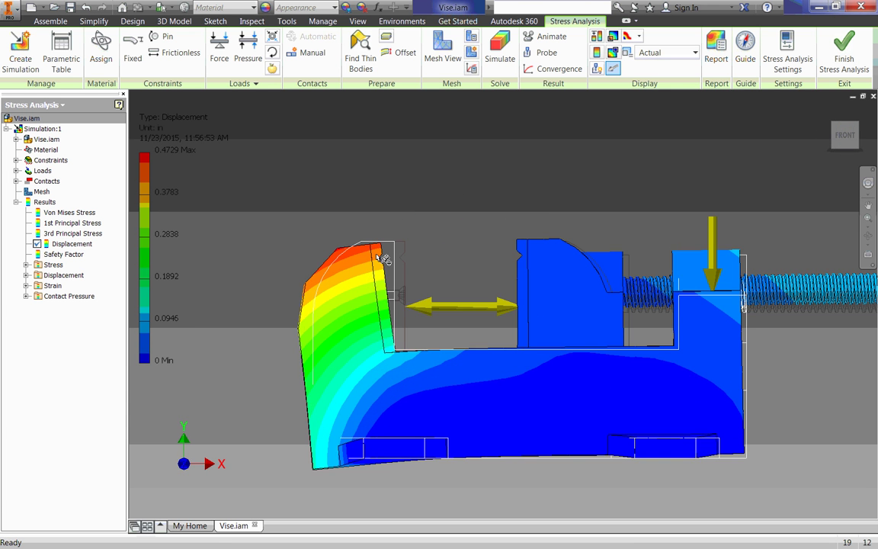
- Show the 3rd and 1st Principal Stress results, then Von Mises Stress again
{"action": "scroll", "coordinate": [362, 268], "scroll_direction": "down", "scroll_amount": 3}
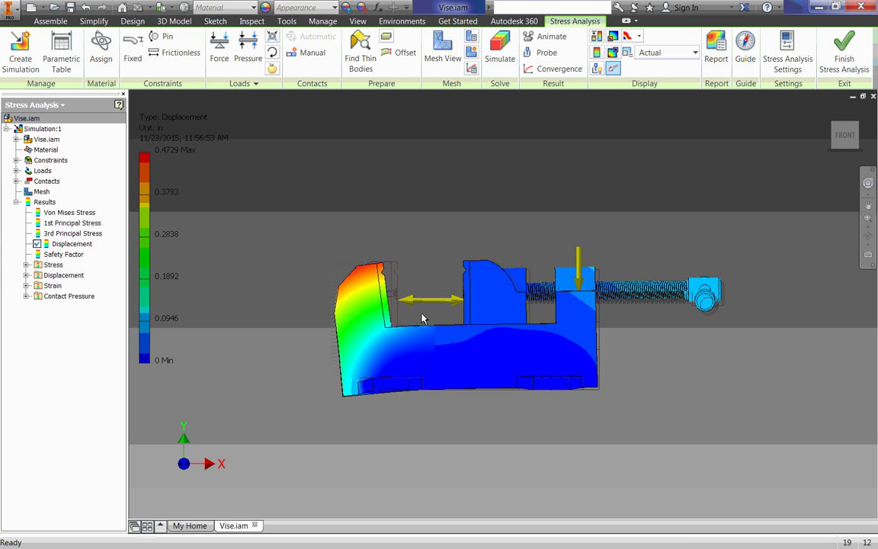
{"action": "double_click", "coordinate": [77, 233]}
{"action": "double_click", "coordinate": [74, 223]}
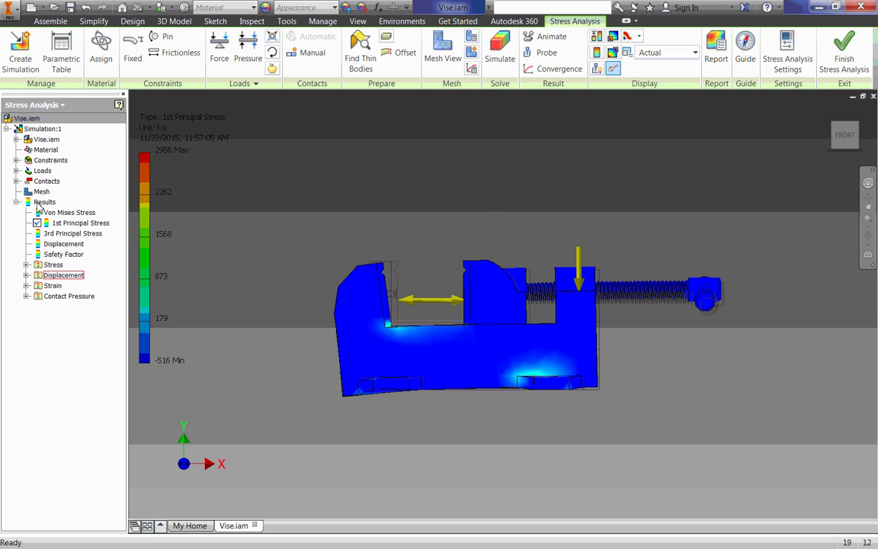
{"action": "double_click", "coordinate": [54, 212]}
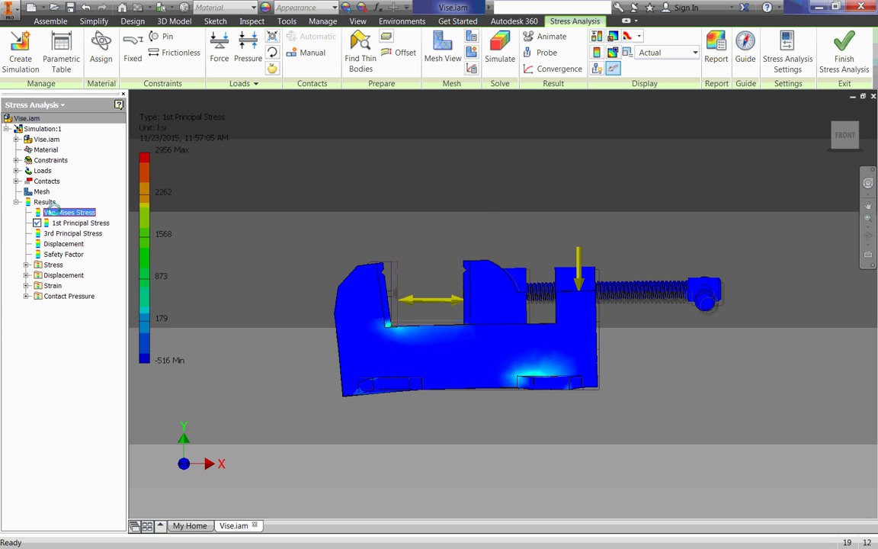
- Reset the jaw force to 480 lbforce, finish the stress analysis, and save the vise assembly
{"action": "left_click", "coordinate": [858, 122]}
{"action": "middle_click_drag", "start_coordinate": [446, 324], "coordinate": [434, 231], "text": "shift"}
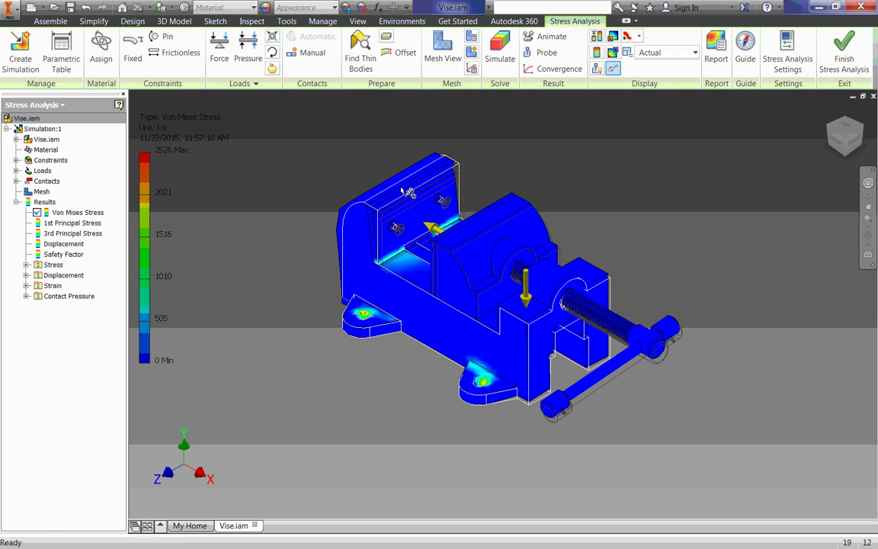
{"action": "double_click", "coordinate": [430, 229]}
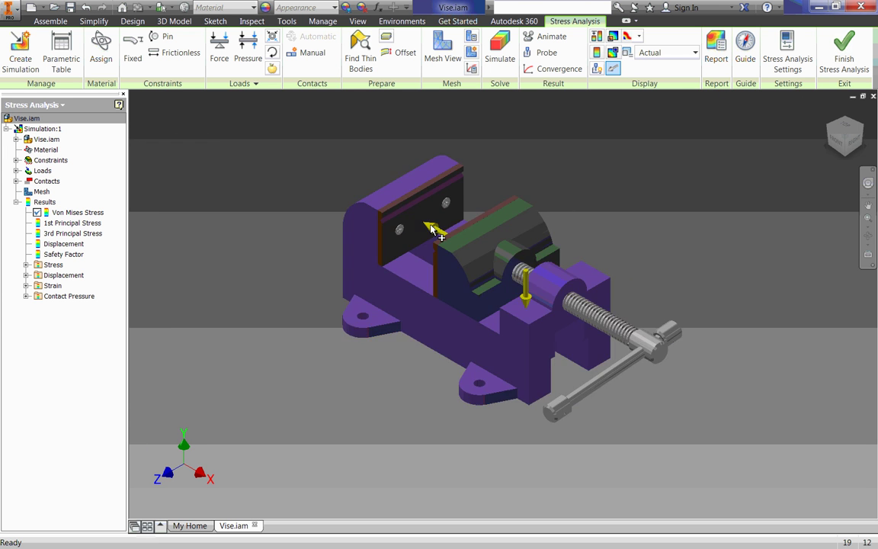
{"action": "triple_click", "coordinate": [268, 146]}
{"action": "type", "text": "480"}
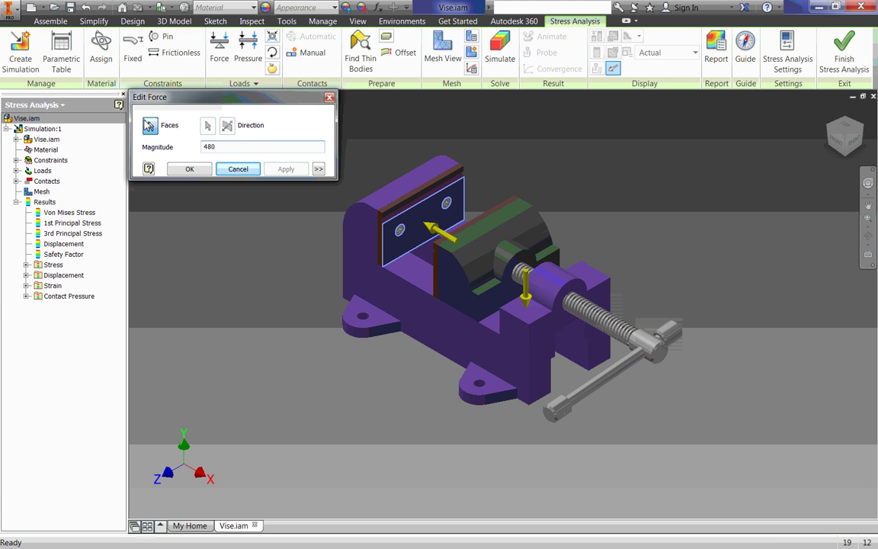
{"action": "left_click", "coordinate": [190, 168]}
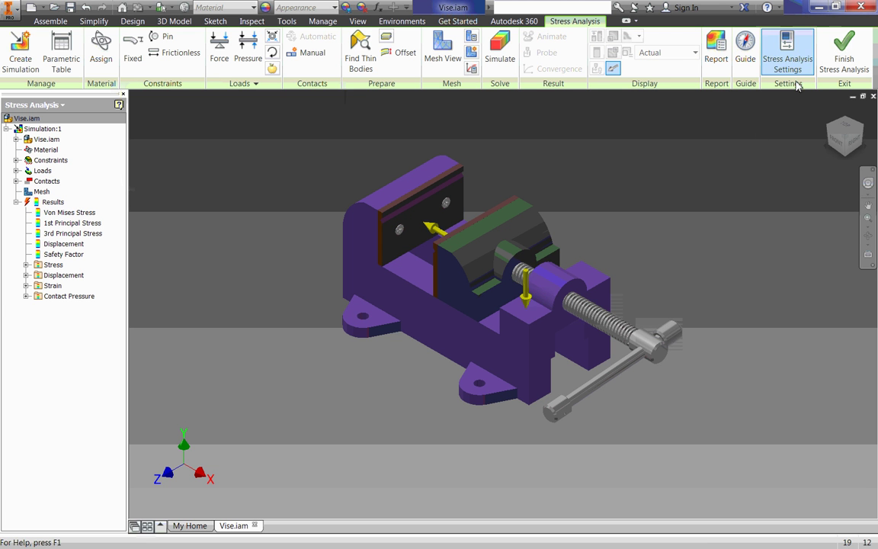
{"action": "left_click", "coordinate": [841, 53]}
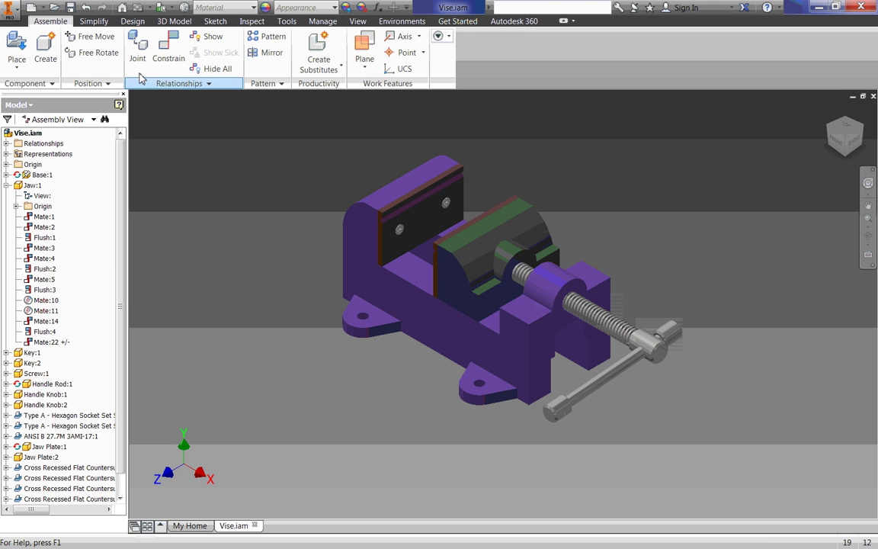
{"action": "left_click", "coordinate": [70, 6]}
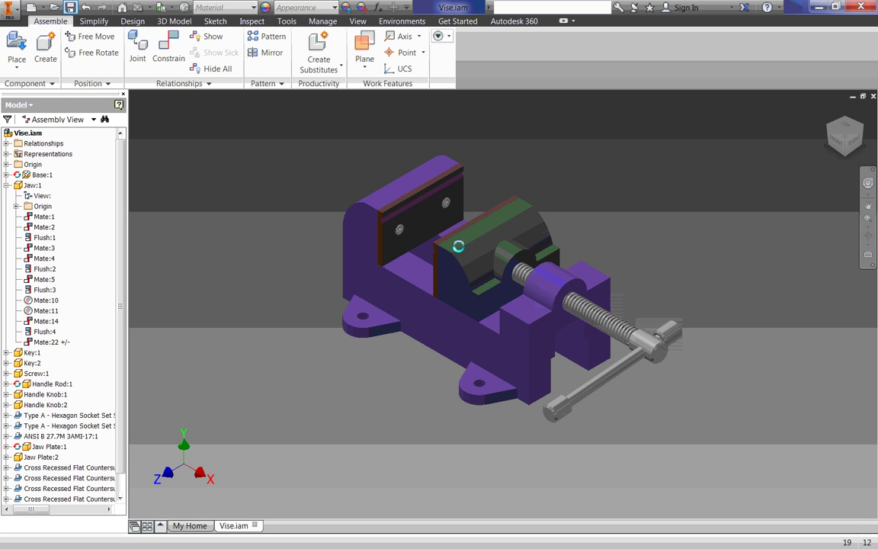